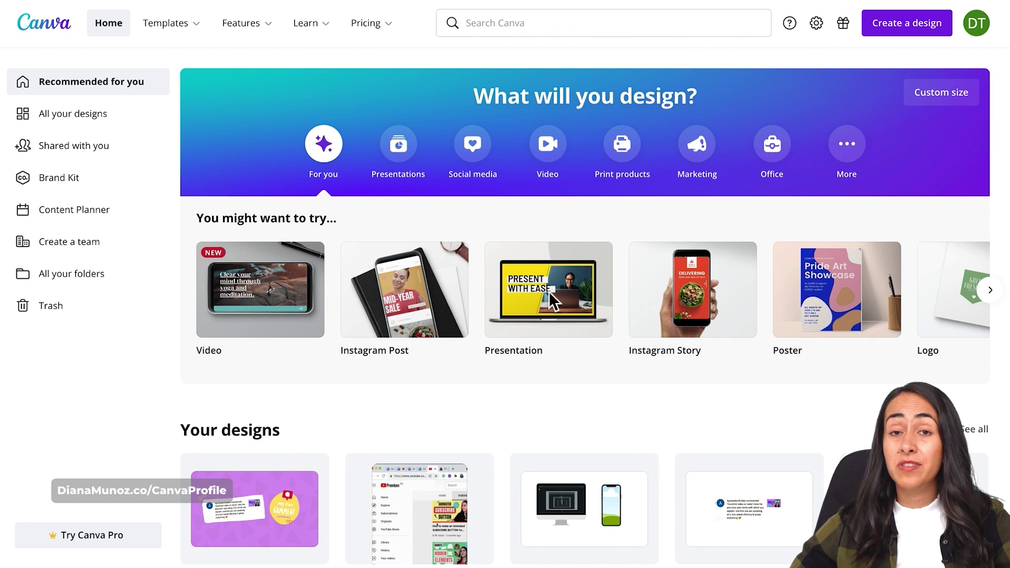
# - Start a blank presentation and search the elements library for 'dashed shapes'
pyautogui.moveTo(569, 329)
pyautogui.click(570, 298)
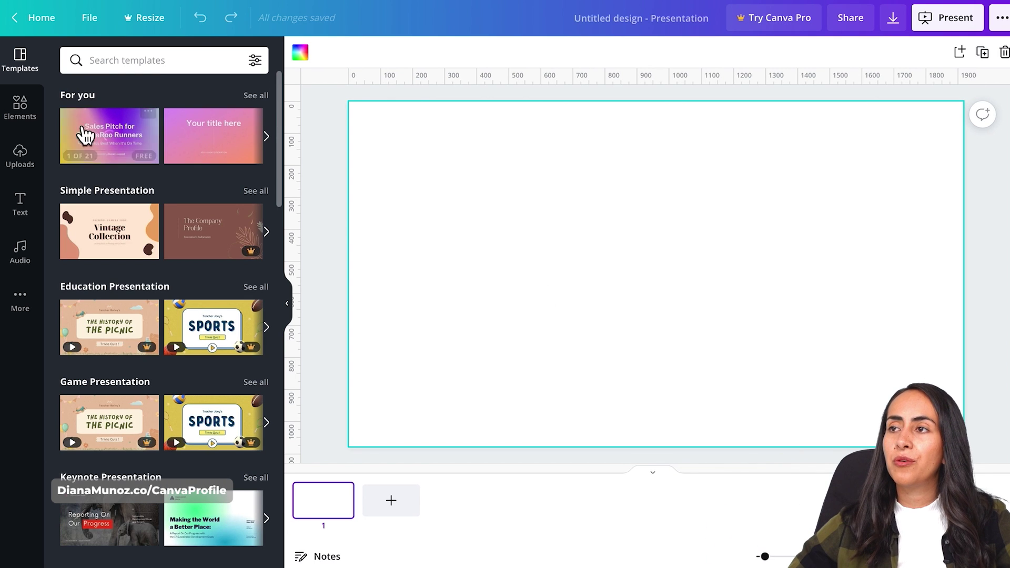
pyautogui.click(21, 107)
pyautogui.click(121, 68)
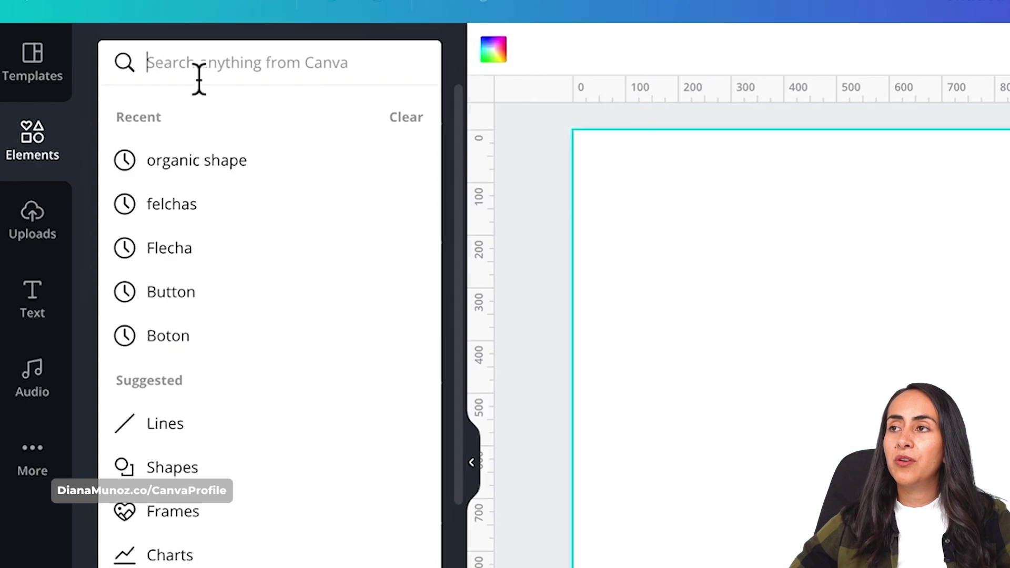
pyautogui.write('dashed shapes')
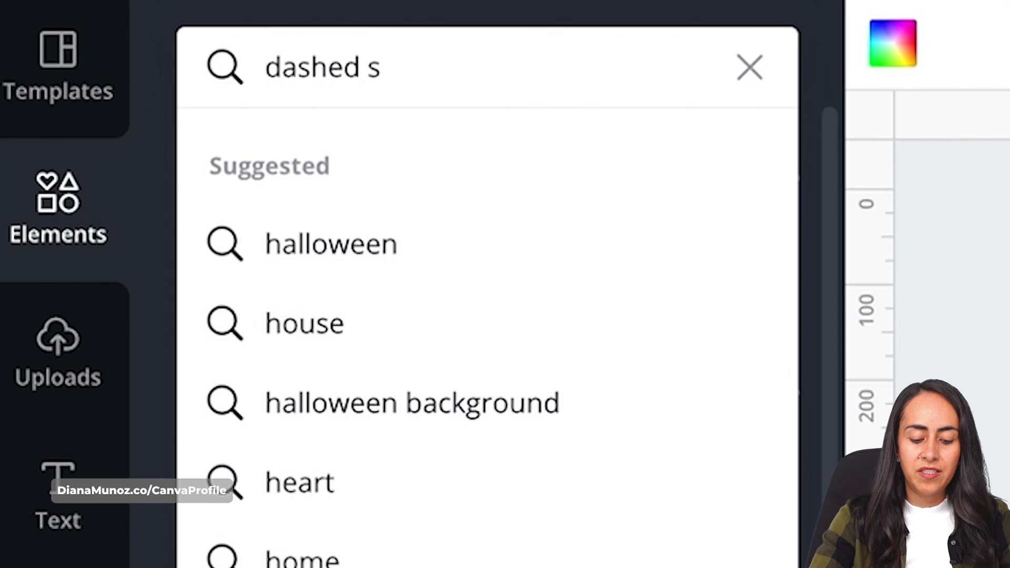
pyautogui.press('Return')
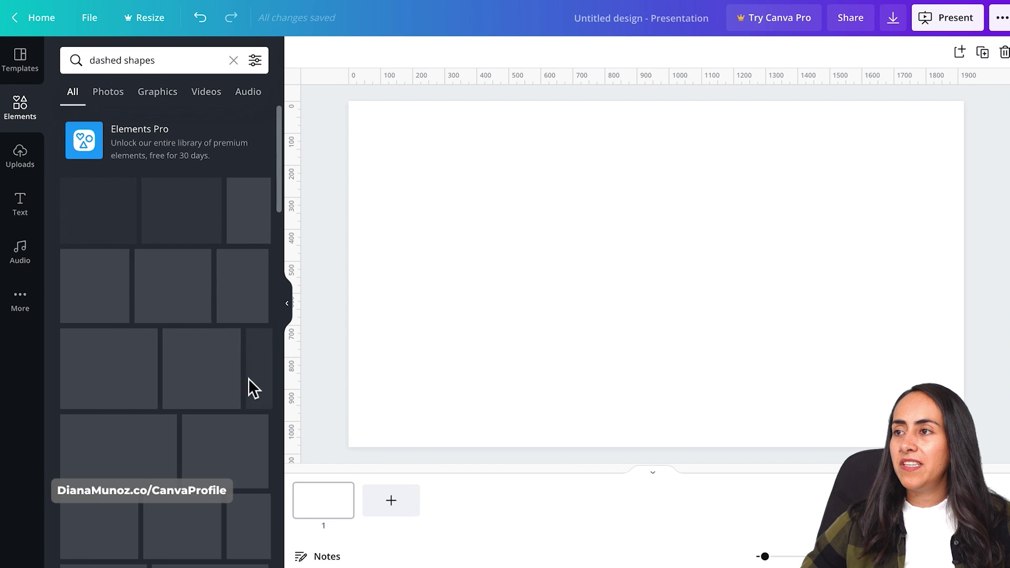
# - Filter the results to graphics and place the dashed heart at the slide's top-left
pyautogui.click(160, 95)
pyautogui.scroll(-1, 125, 191)
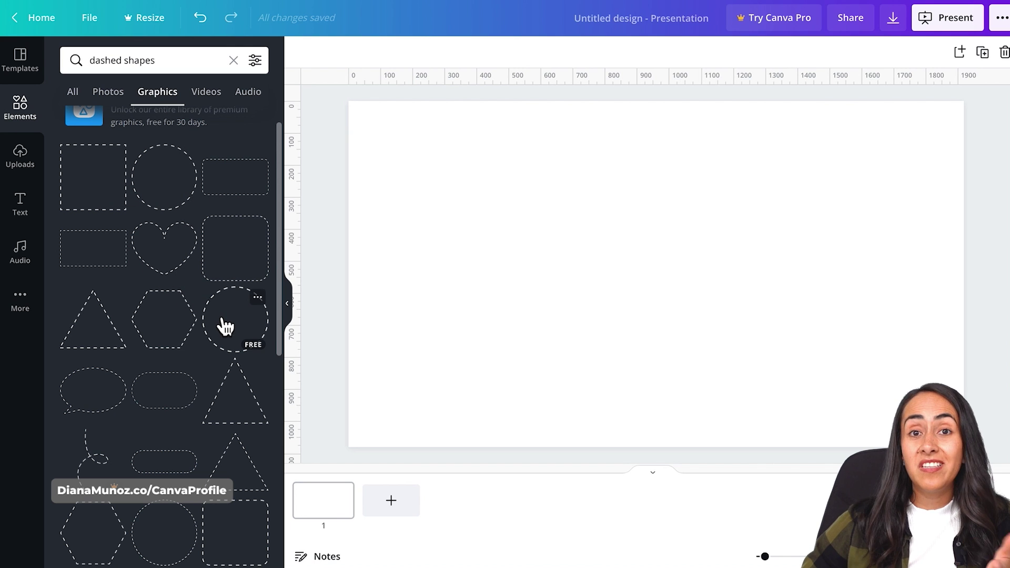
pyautogui.click(182, 266)
pyautogui.moveTo(696, 262); pyautogui.dragTo(513, 214)
# - Add a dashed star and move it up beside the heart
pyautogui.scroll(1, 240, 343)
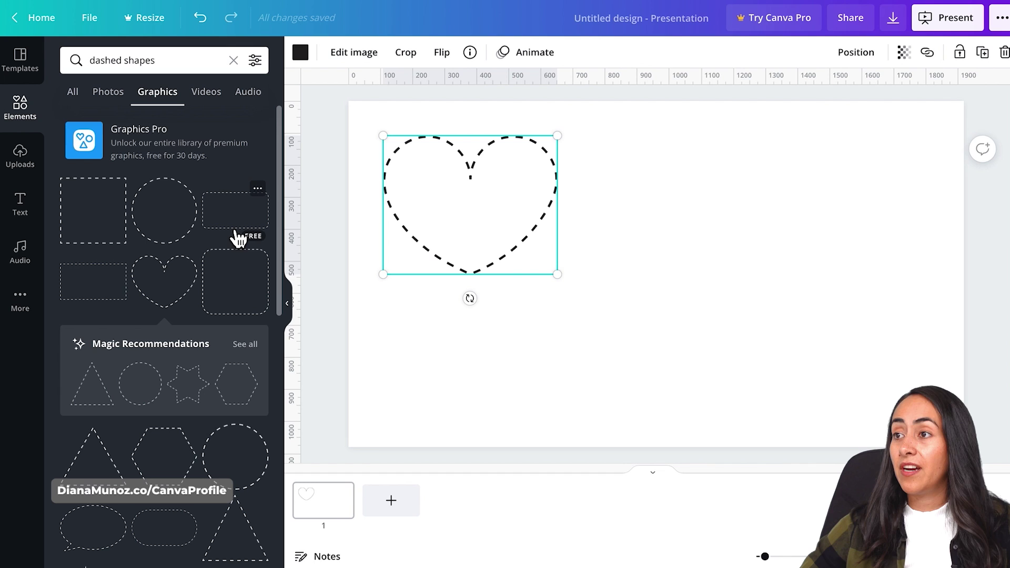
pyautogui.scroll(-10, 116, 309)
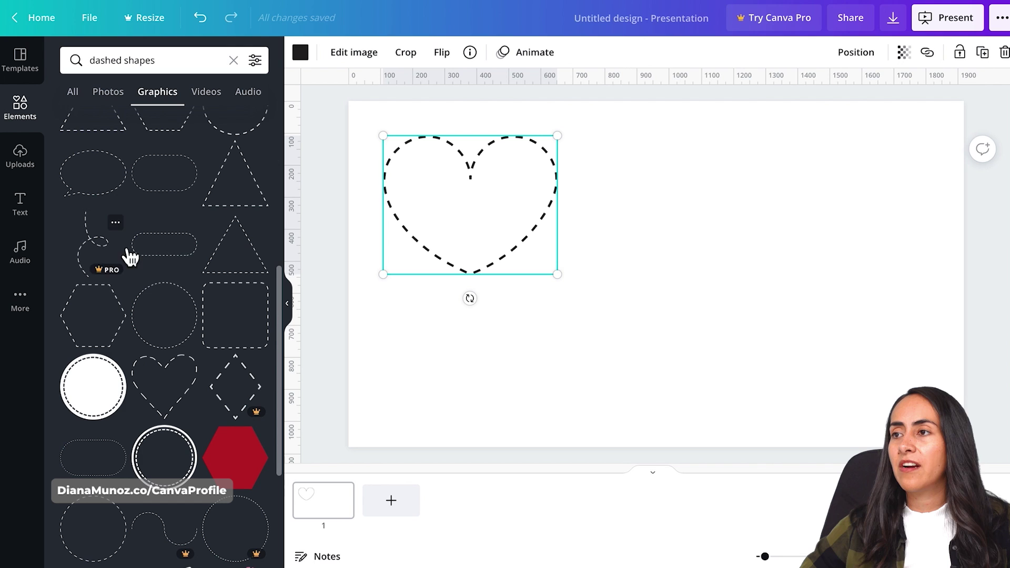
pyautogui.scroll(-2, 244, 395)
pyautogui.scroll(10, 245, 395)
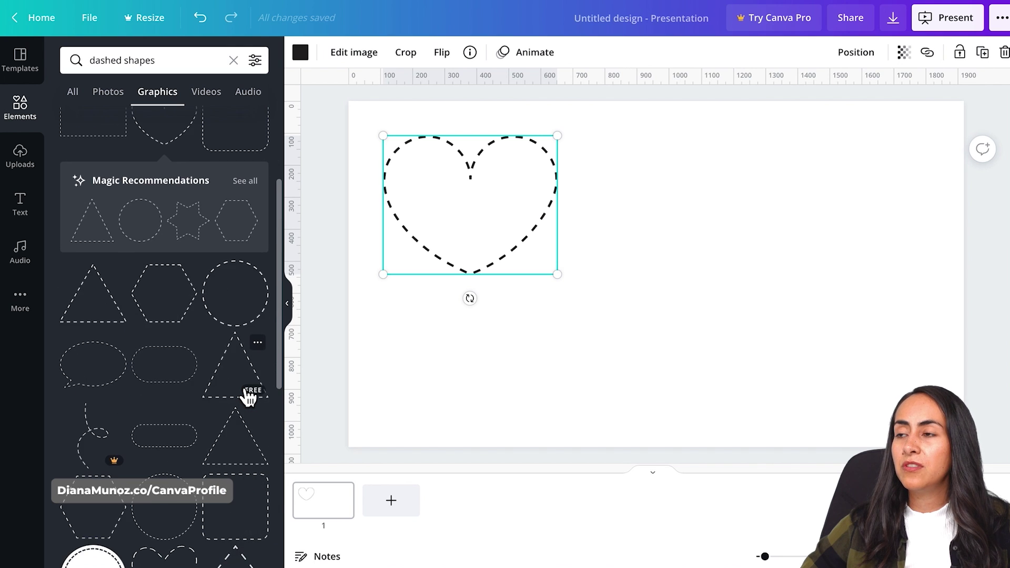
pyautogui.scroll(1, 247, 398)
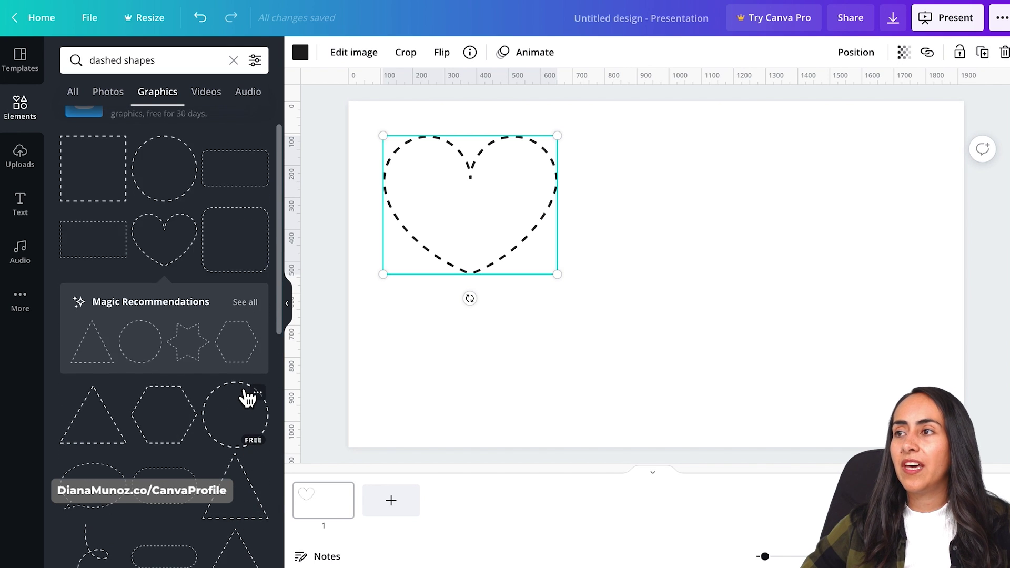
pyautogui.click(207, 392)
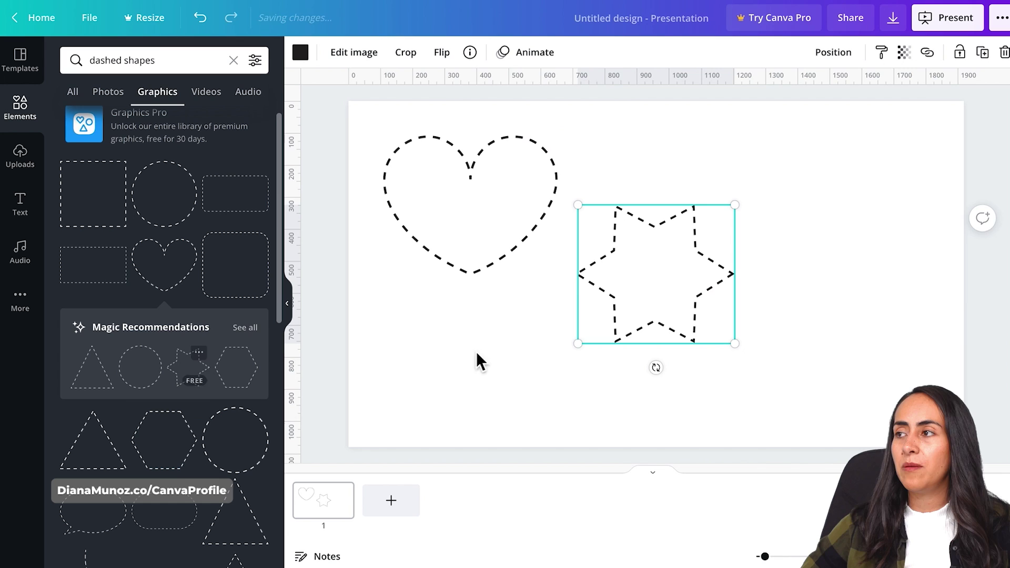
pyautogui.moveTo(657, 294); pyautogui.dragTo(682, 221)
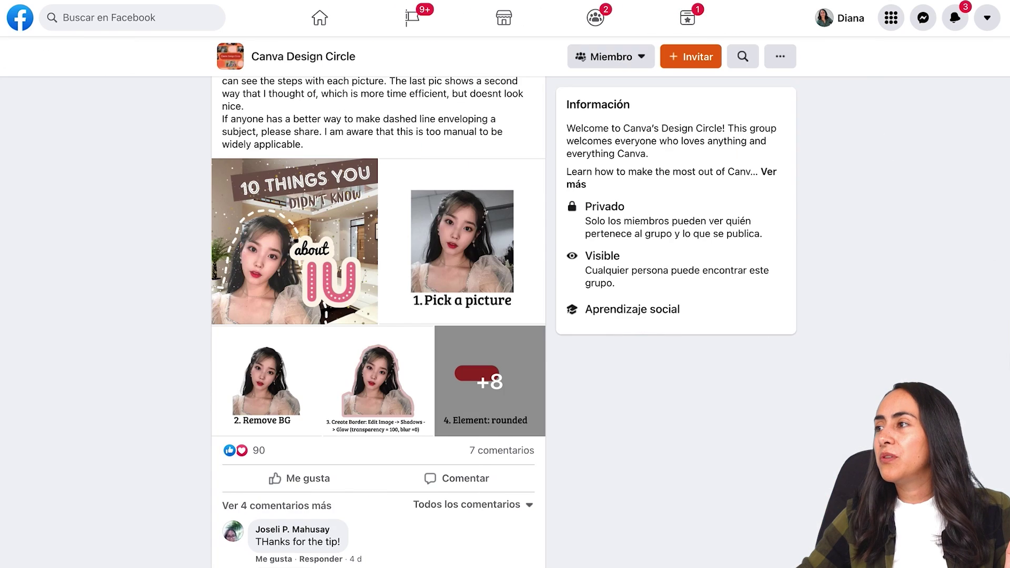
# - Scroll the Canva Design Circle group's feed to the post on dashed lines around a subject
pyautogui.scroll(8, 1004, 379)
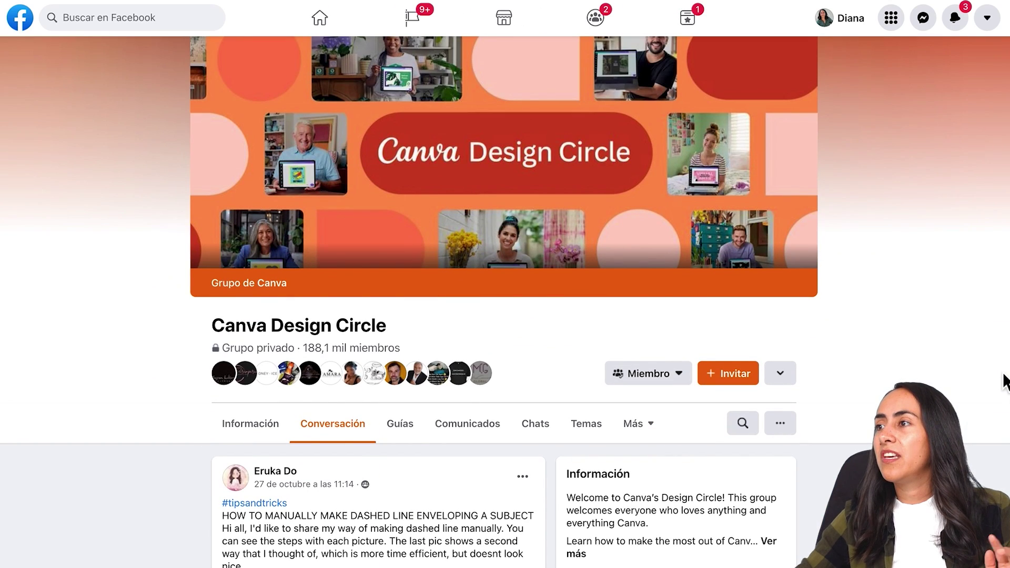
pyautogui.scroll(-3, 1005, 379)
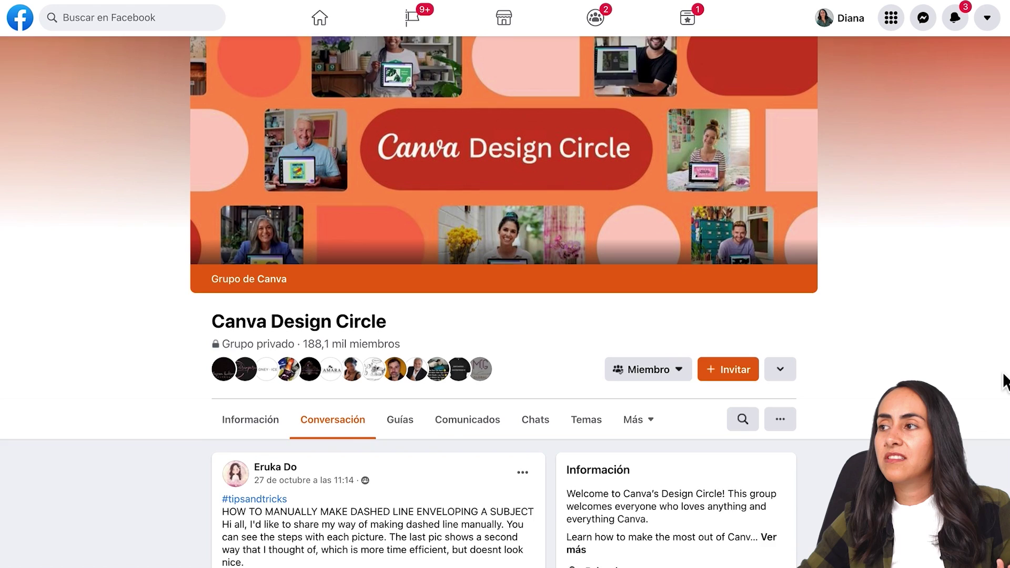
pyautogui.scroll(-3, 1005, 381)
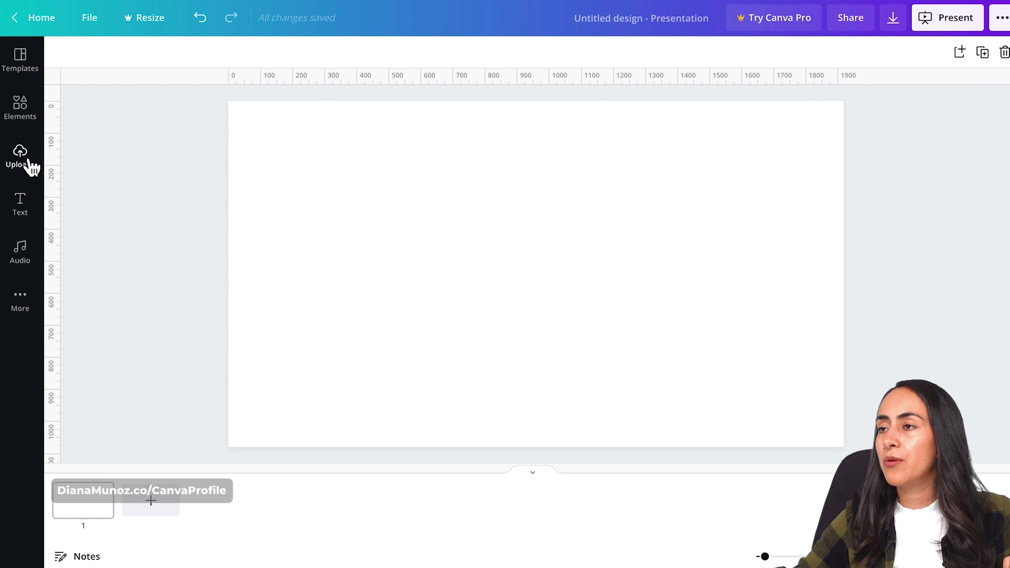
# - Show the uploaded media to reach the photo of the woman on a teal background
pyautogui.click(32, 167)
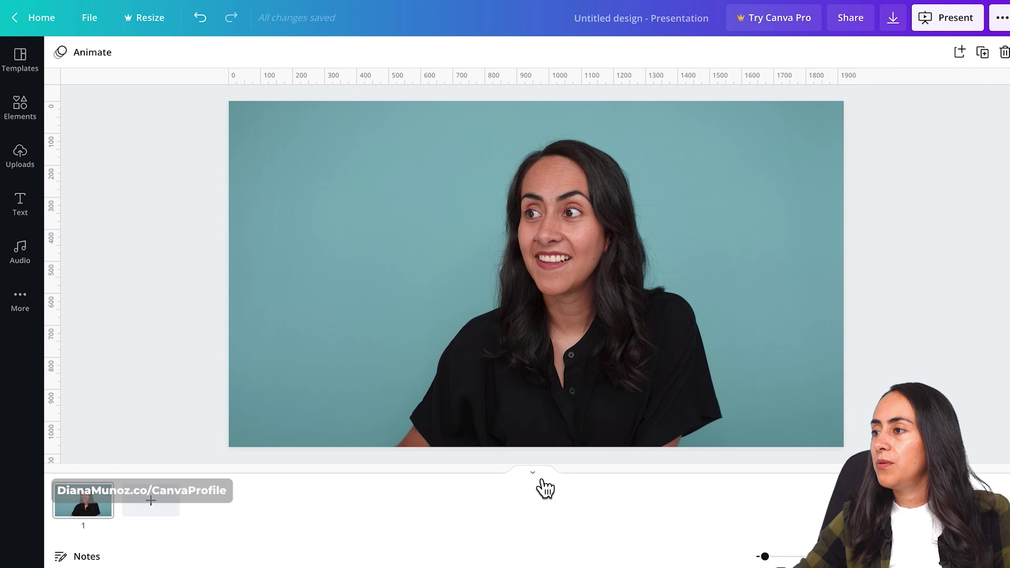
# - Add a dashed line from Lines & Shapes, then shorten and angle it along the lower-left shoulder
pyautogui.click(541, 479)
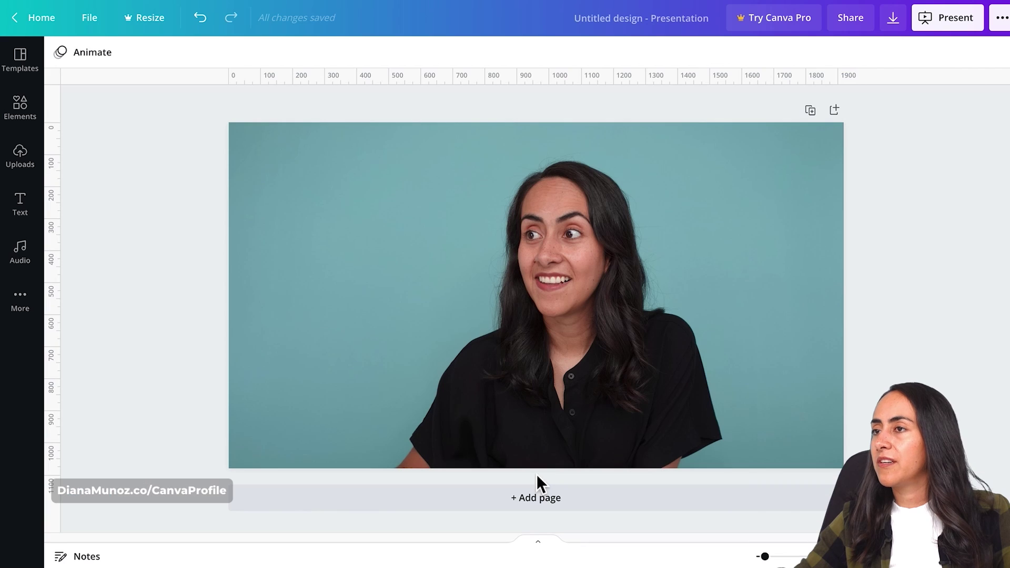
pyautogui.click(33, 122)
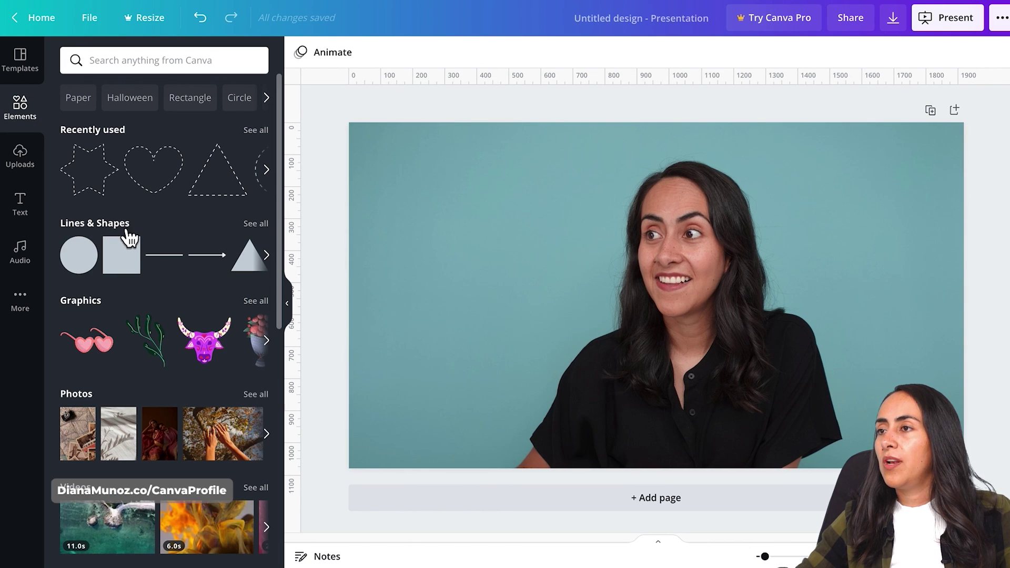
pyautogui.click(255, 224)
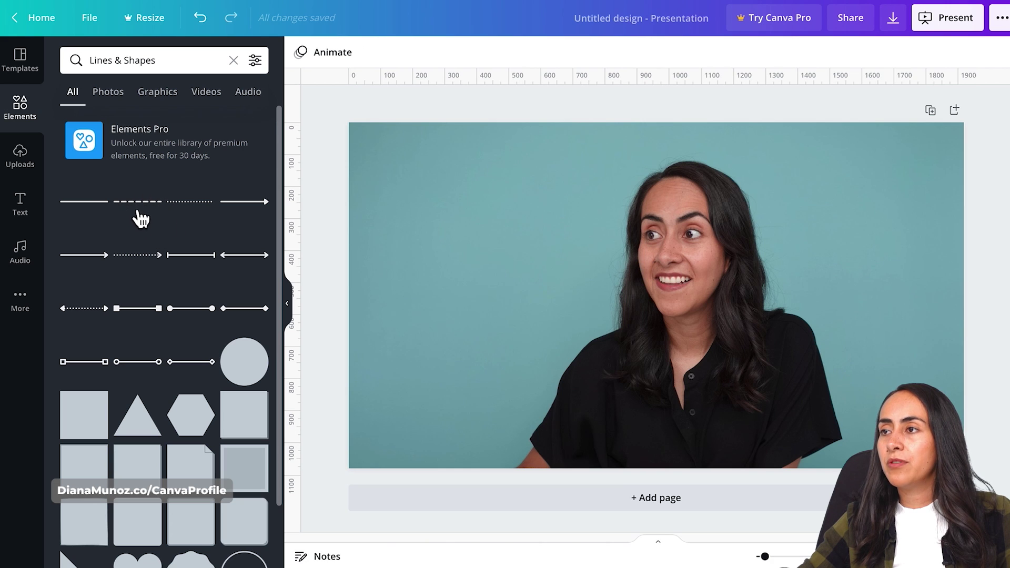
pyautogui.click(139, 213)
pyautogui.click(291, 304)
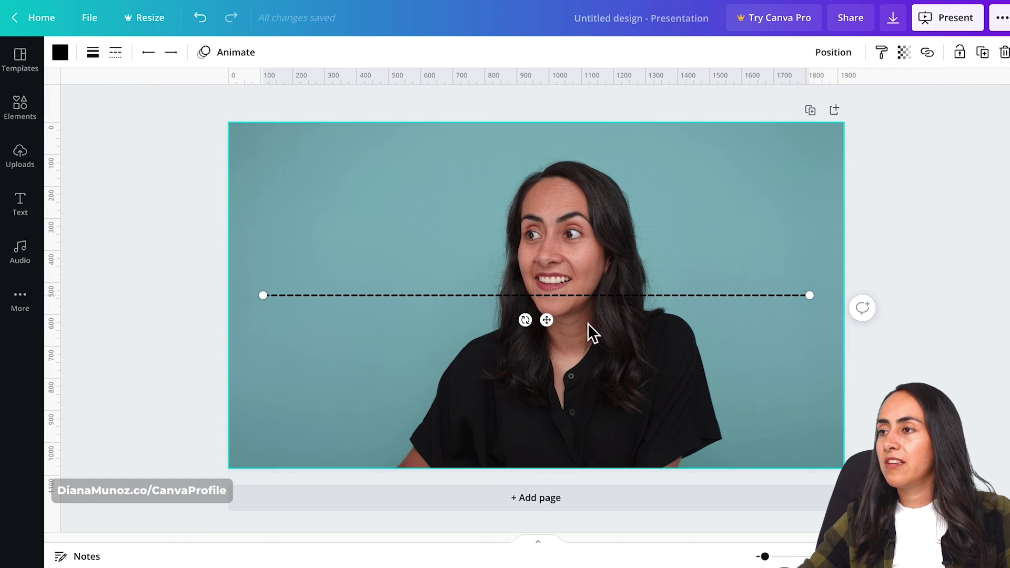
pyautogui.moveTo(808, 295); pyautogui.dragTo(418, 436)
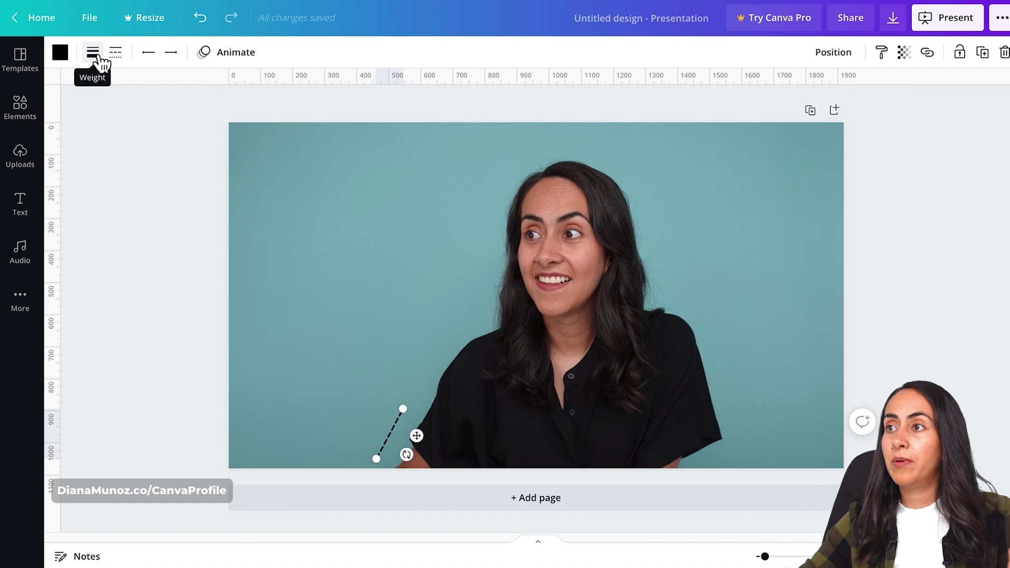
# - Raise the dashed line's weight to 17 and trim it to a small stub at the shoulder
pyautogui.click(104, 63)
pyautogui.moveTo(171, 95); pyautogui.dragTo(192, 109)
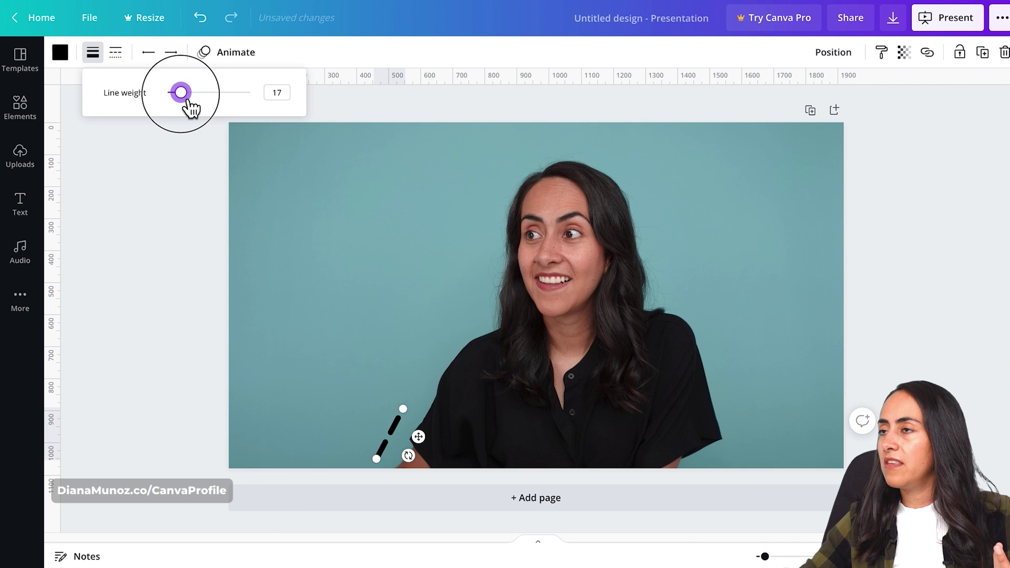
pyautogui.click(205, 319)
pyautogui.click(205, 319)
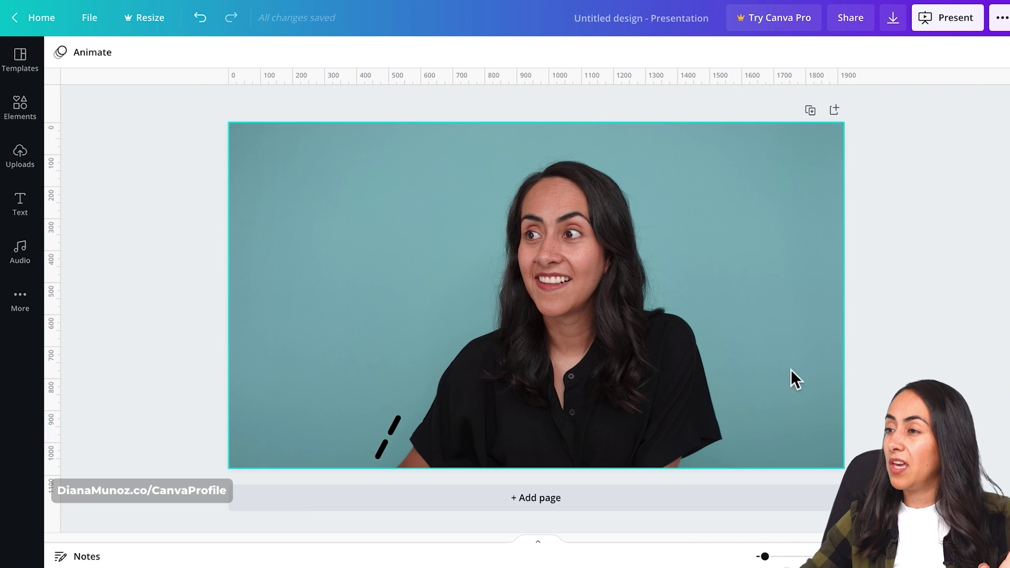
pyautogui.moveTo(403, 434)
pyautogui.mouseDown()
pyautogui.moveTo(414, 441)
pyautogui.moveTo(401, 447)
pyautogui.mouseUp()
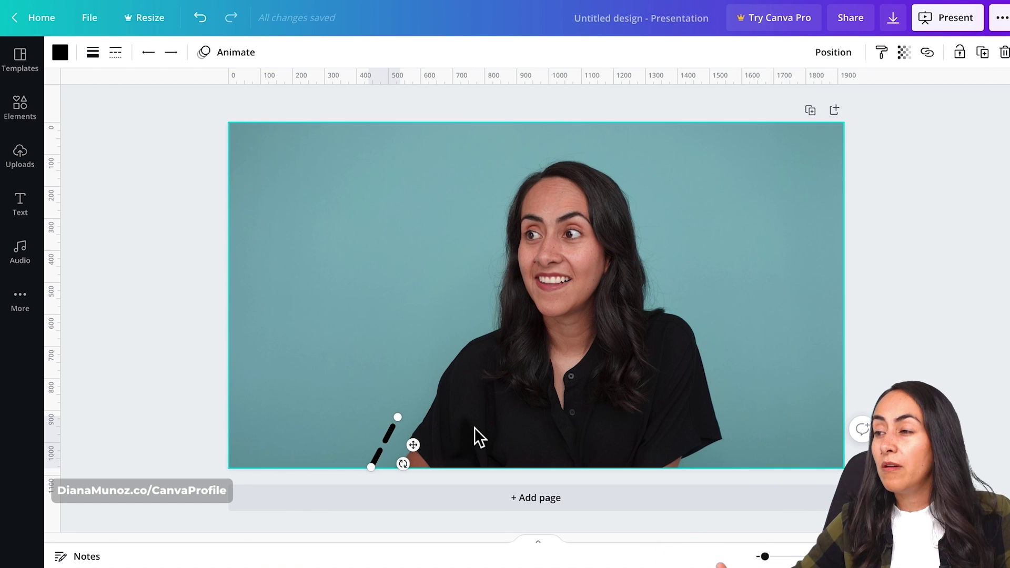
pyautogui.moveTo(398, 417); pyautogui.dragTo(393, 455)
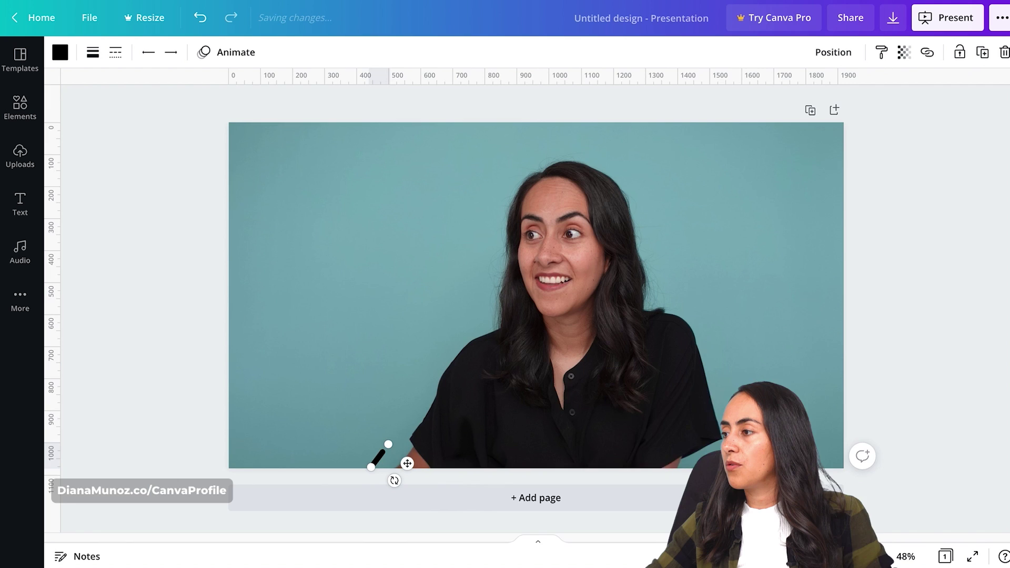
pyautogui.moveTo(763, 556); pyautogui.dragTo(778, 557)
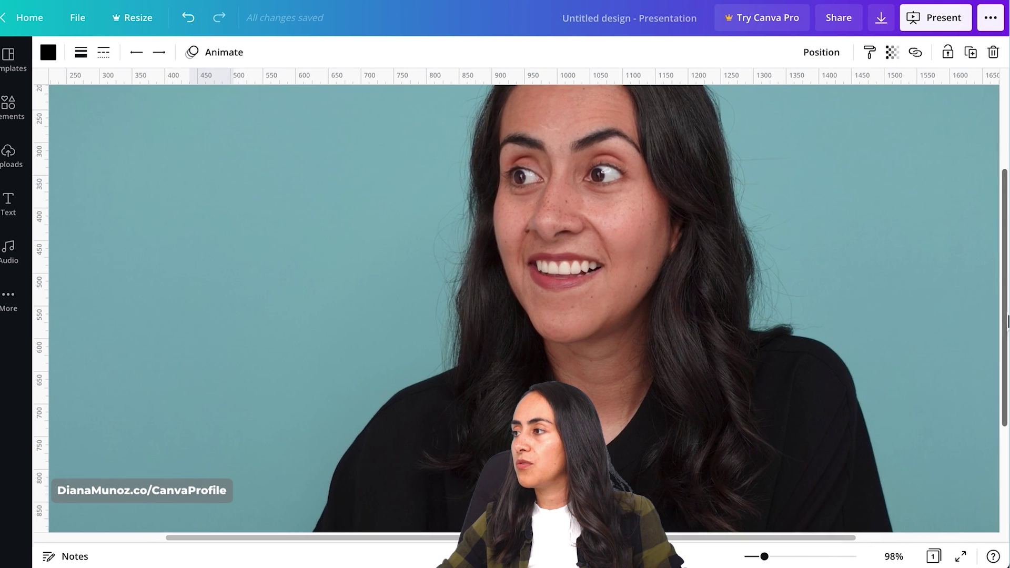
# - Copy the bottom-left dash up the woman's left side, tilting it along the shoulder
pyautogui.moveTo(1001, 326); pyautogui.dragTo(828, 532)
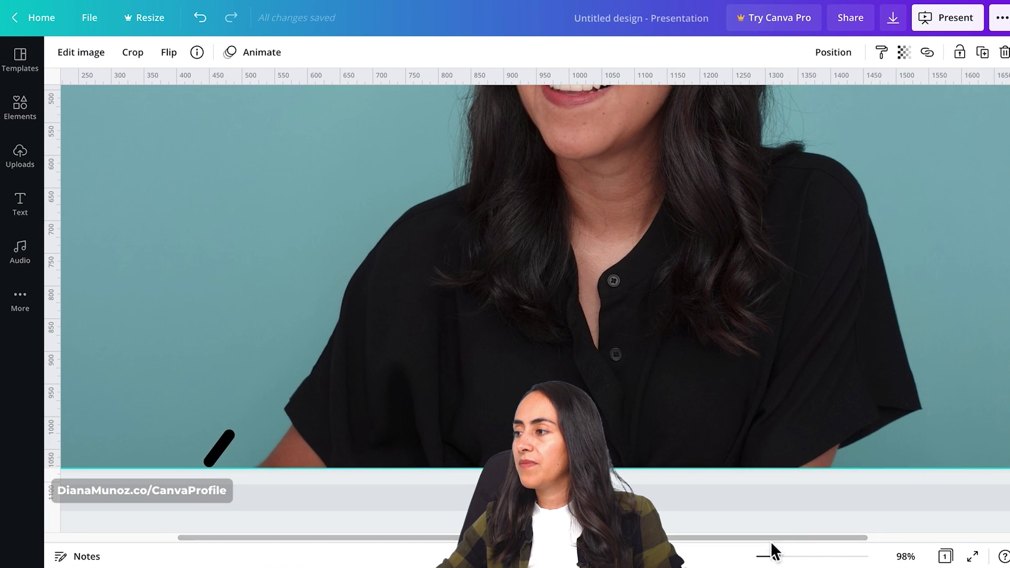
pyautogui.moveTo(778, 556); pyautogui.dragTo(781, 557)
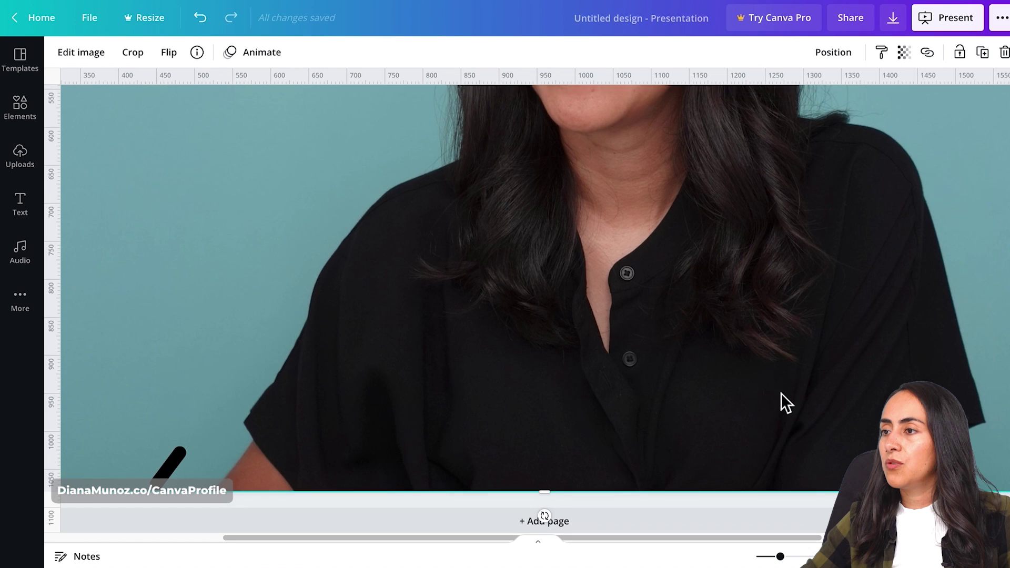
pyautogui.scroll(-2, 578, 410)
pyautogui.click(191, 450)
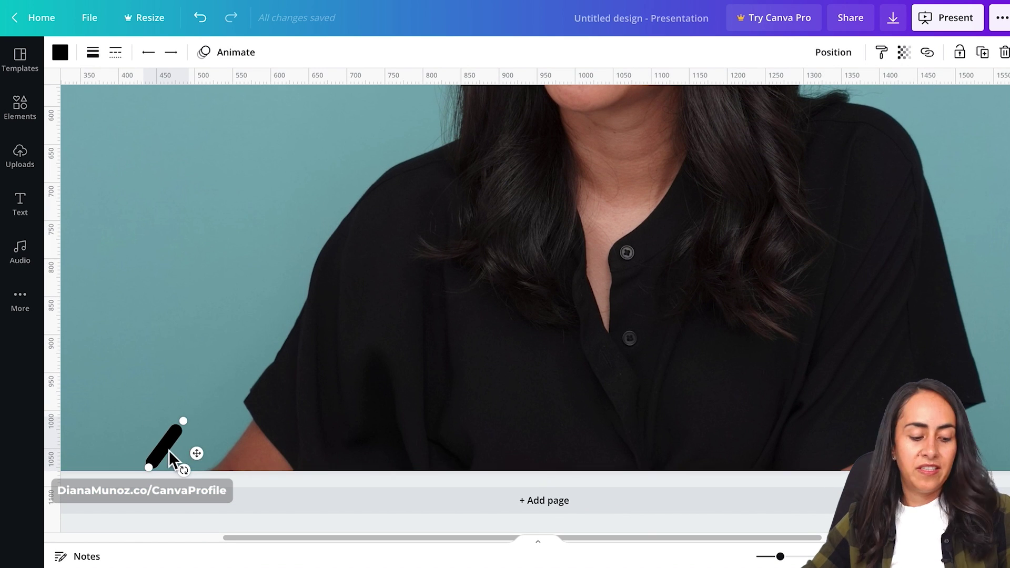
pyautogui.moveTo(171, 457); pyautogui.dragTo(211, 401)
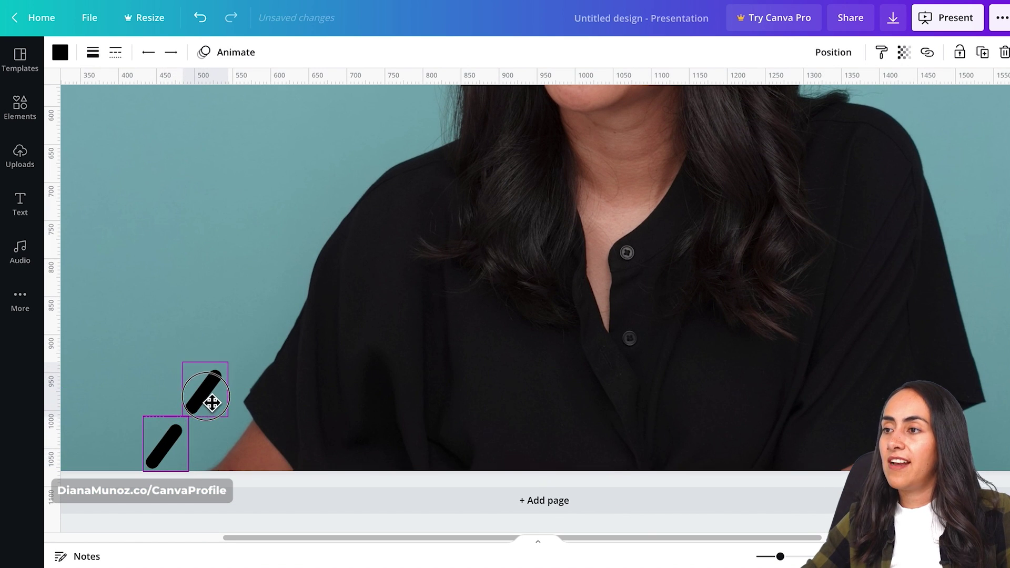
pyautogui.click(240, 418)
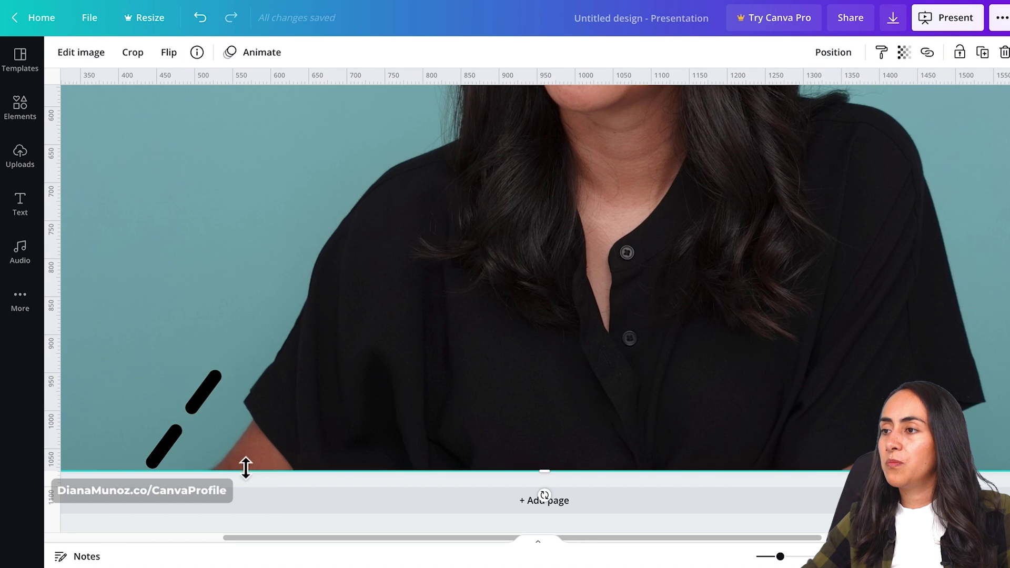
pyautogui.click(223, 372)
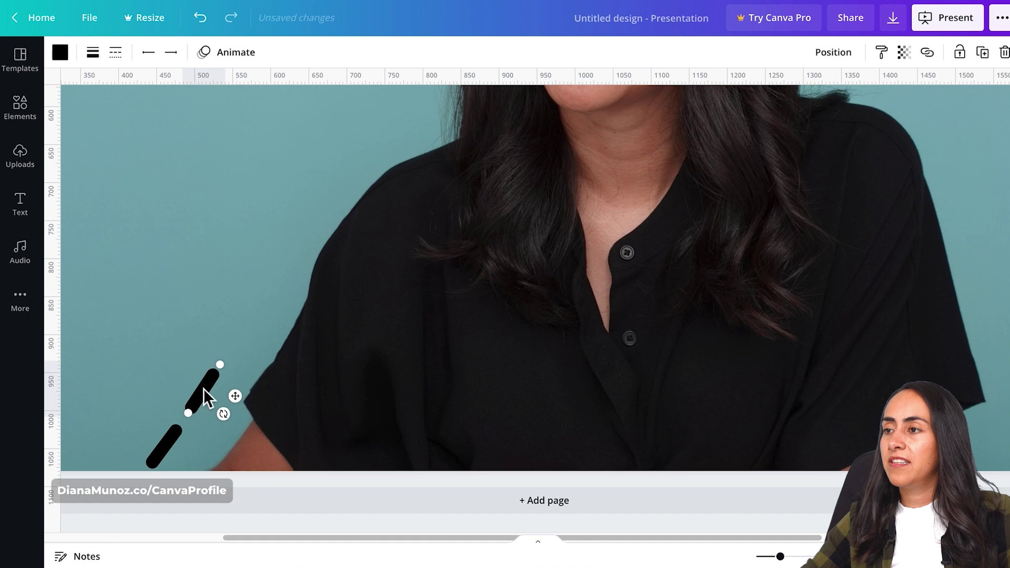
pyautogui.moveTo(203, 389); pyautogui.dragTo(361, 135)
pyautogui.moveTo(322, 177)
pyautogui.mouseDown()
pyautogui.moveTo(332, 165)
pyautogui.moveTo(315, 180)
pyautogui.mouseUp()
# - Place dashes beside the head, across its top and down the right side
pyautogui.scroll(5, 450, 213)
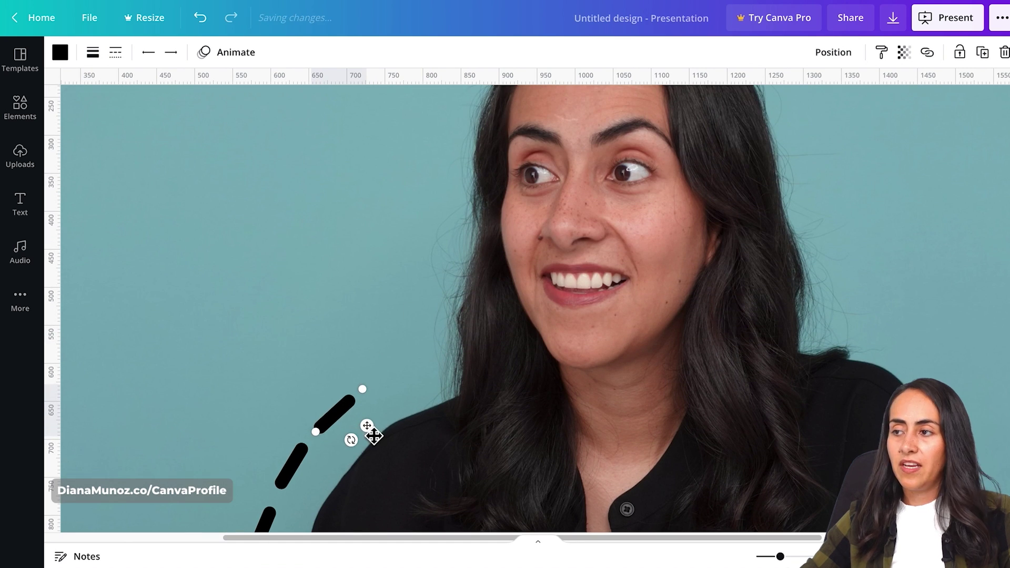
pyautogui.moveTo(368, 425); pyautogui.dragTo(419, 395)
pyautogui.moveTo(421, 355)
pyautogui.mouseDown()
pyautogui.moveTo(428, 362)
pyautogui.moveTo(416, 367)
pyautogui.mouseUp()
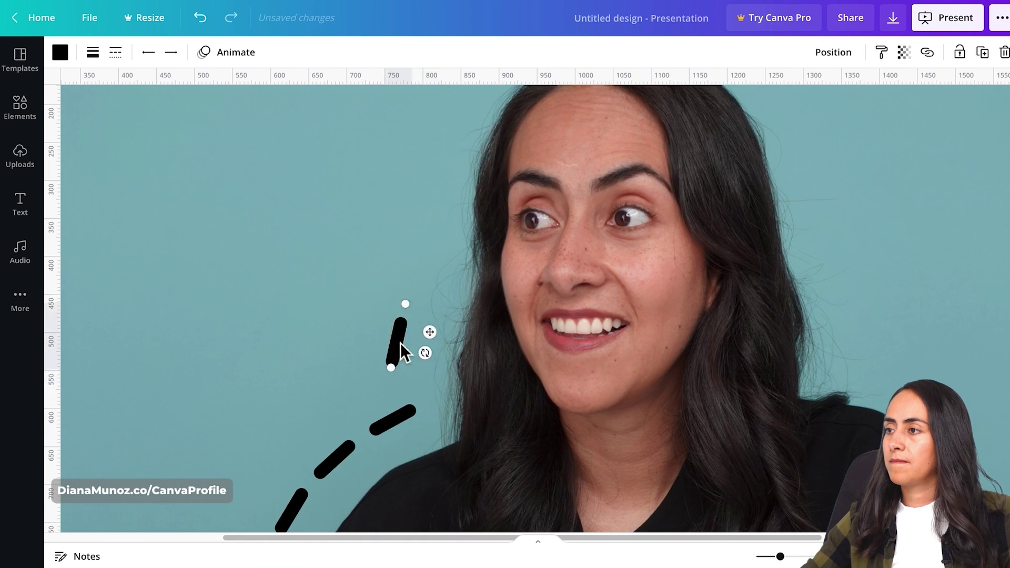
pyautogui.moveTo(400, 343); pyautogui.dragTo(441, 276)
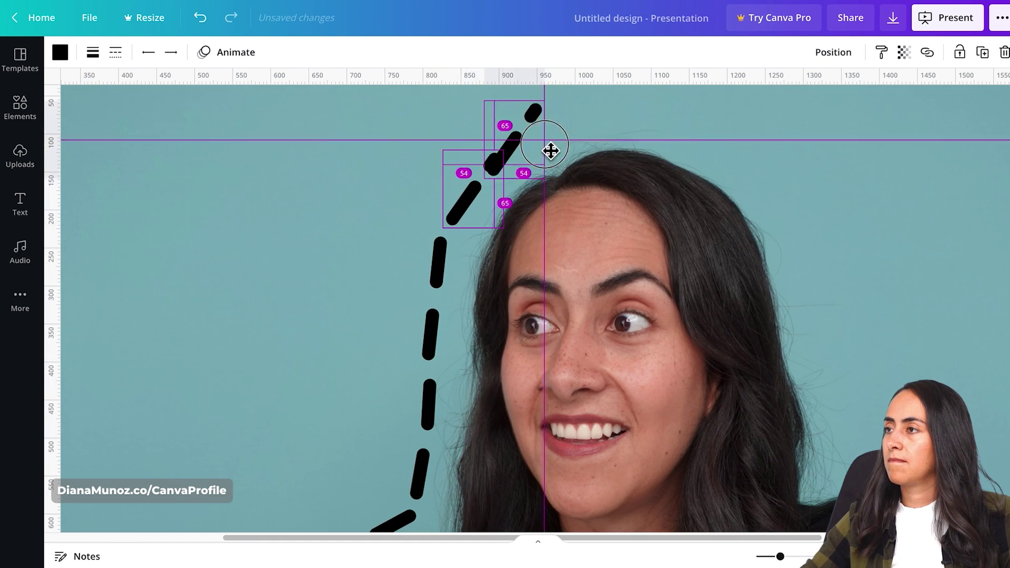
pyautogui.moveTo(547, 149); pyautogui.dragTo(730, 144)
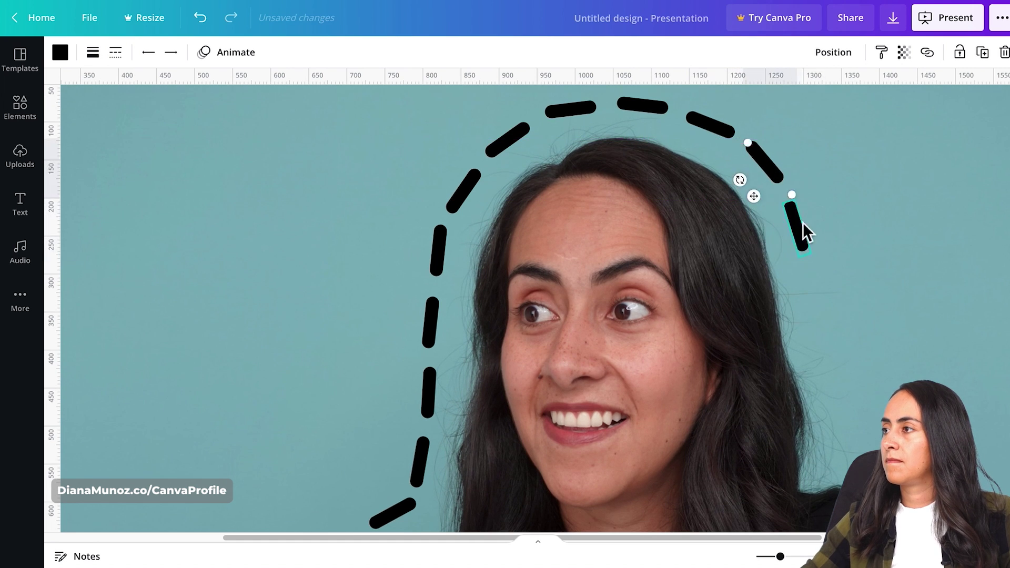
pyautogui.moveTo(805, 233); pyautogui.dragTo(857, 378)
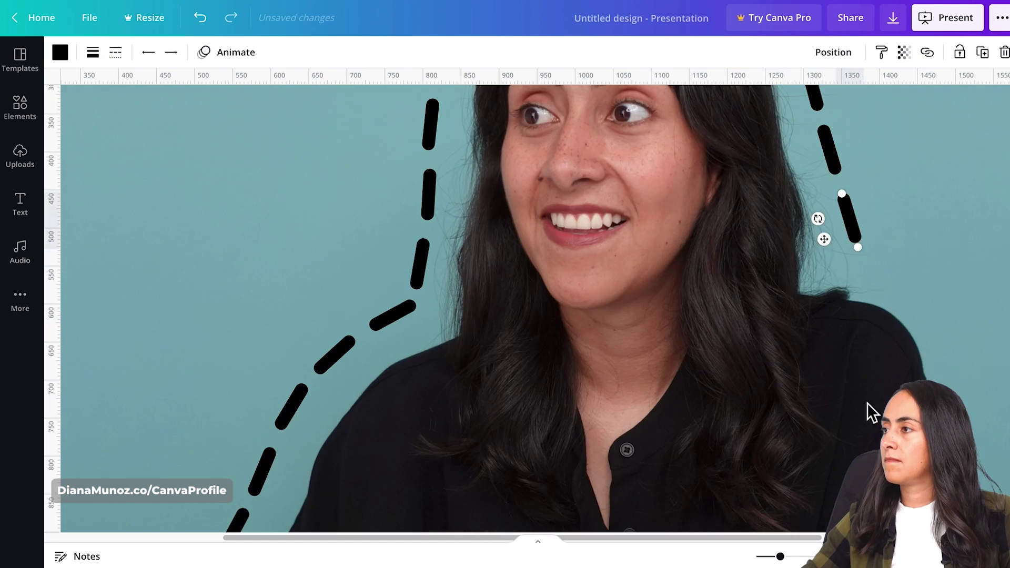
pyautogui.moveTo(869, 406); pyautogui.dragTo(969, 338)
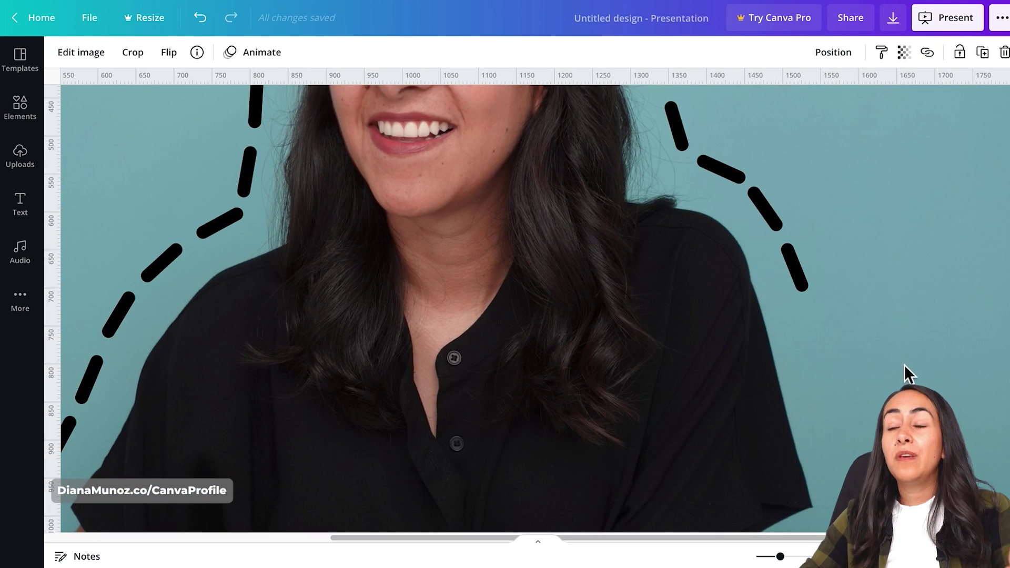
# - Extend the right-side dashed line downward, then trim its bottom end
pyautogui.scroll(-2, 904, 364)
pyautogui.click(803, 218)
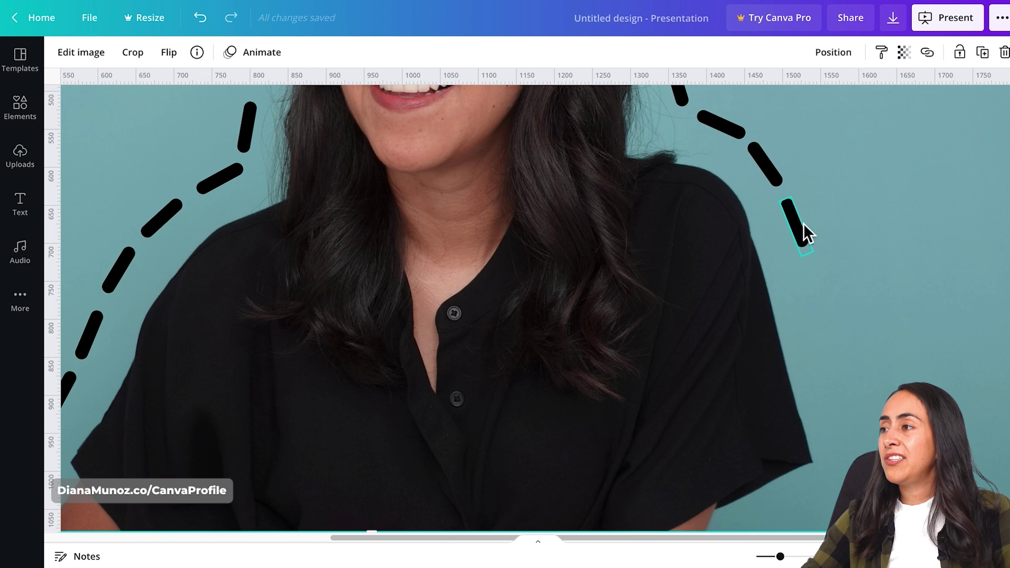
pyautogui.moveTo(803, 226)
pyautogui.mouseDown()
pyautogui.moveTo(885, 187)
pyautogui.moveTo(804, 244)
pyautogui.moveTo(824, 241)
pyautogui.moveTo(803, 232)
pyautogui.mouseUp()
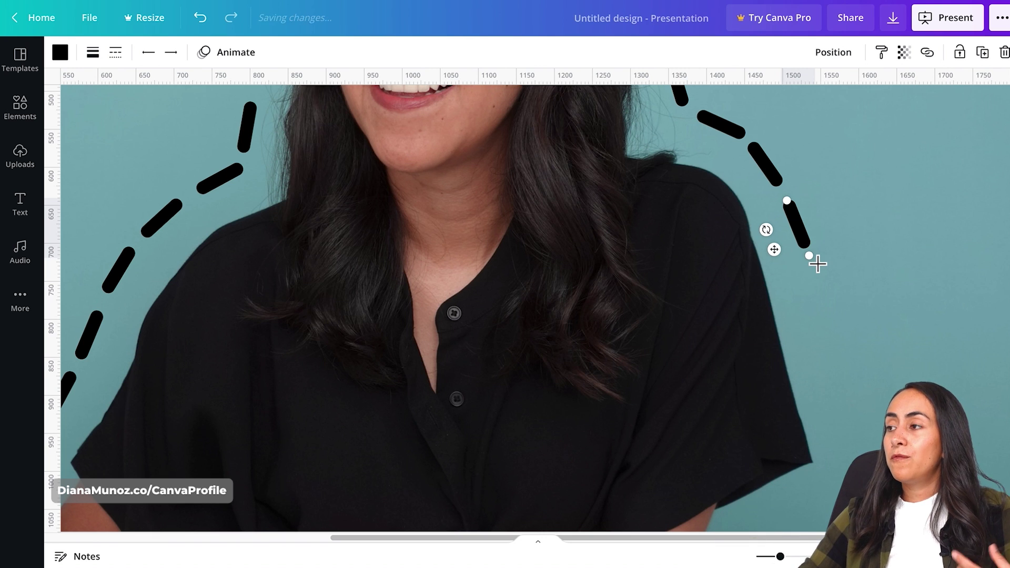
pyautogui.moveTo(813, 262); pyautogui.dragTo(870, 461)
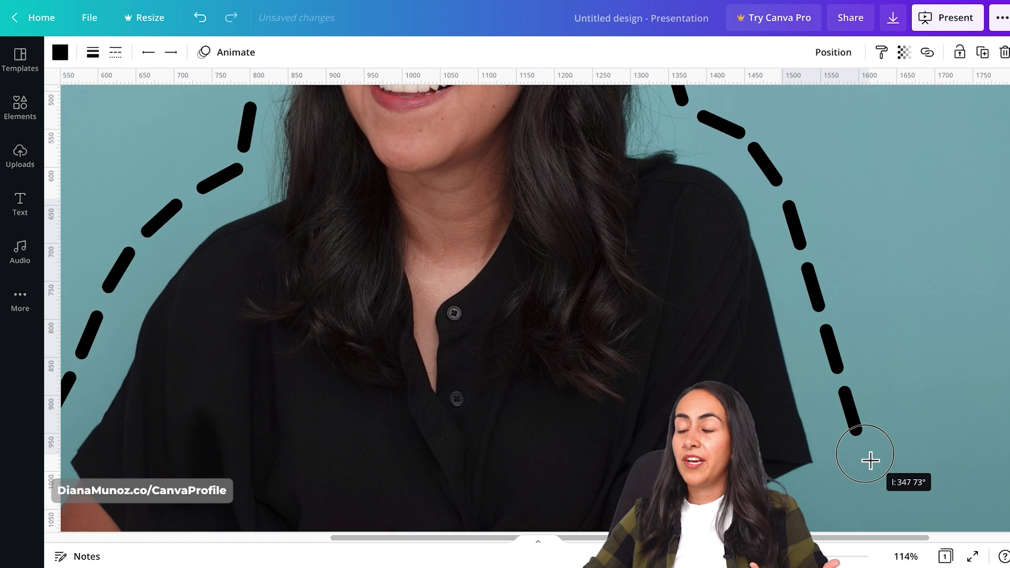
pyautogui.click(819, 230)
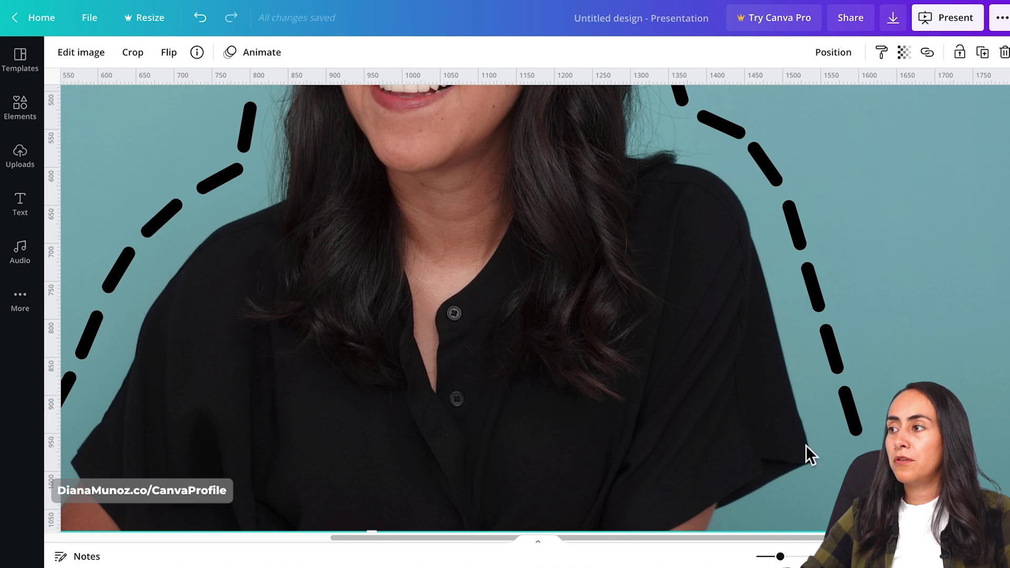
pyautogui.click(809, 226)
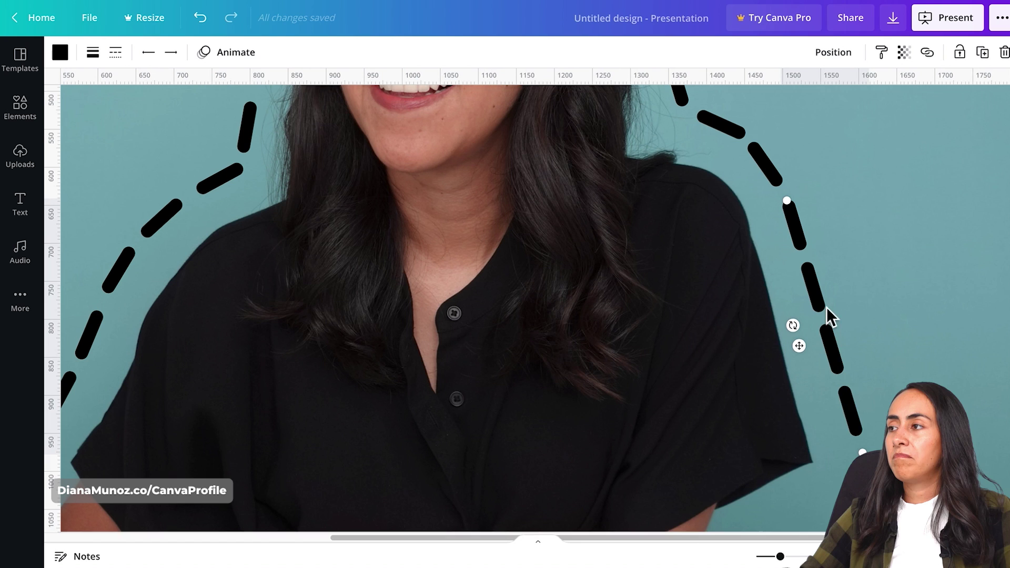
pyautogui.moveTo(857, 453)
pyautogui.mouseDown()
pyautogui.moveTo(837, 321)
pyautogui.moveTo(877, 432)
pyautogui.moveTo(863, 453)
pyautogui.mouseUp()
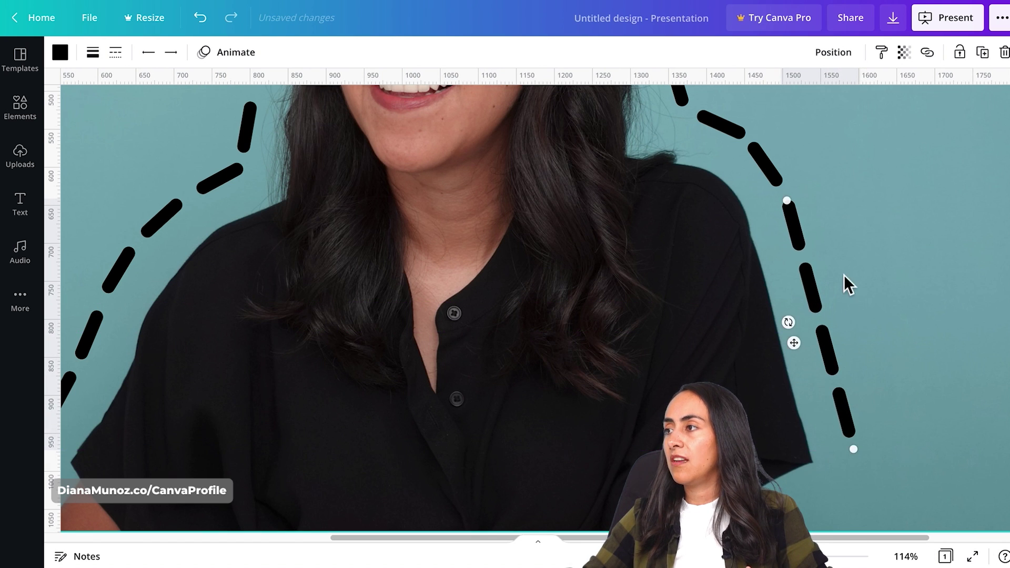
# - Place another dash lower on the right side, slanted the other way
pyautogui.scroll(-1, 793, 203)
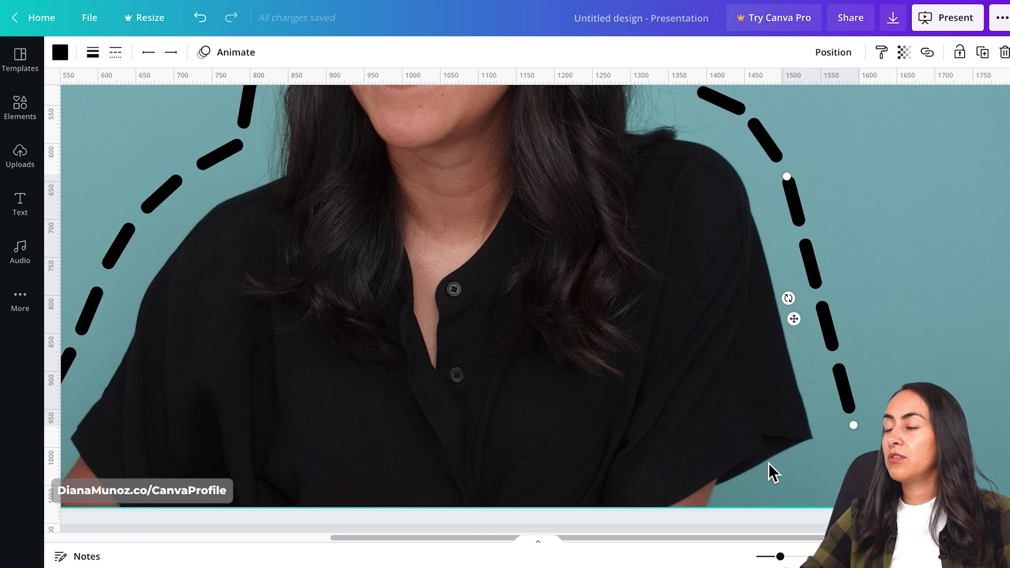
pyautogui.scroll(10, 768, 456)
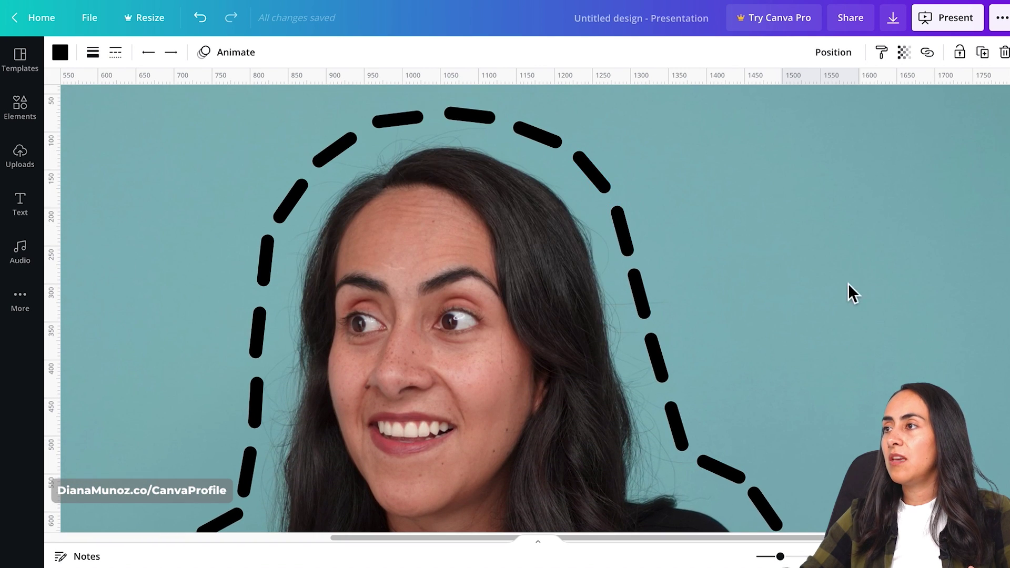
pyautogui.scroll(-10, 851, 311)
pyautogui.scroll(1, 855, 310)
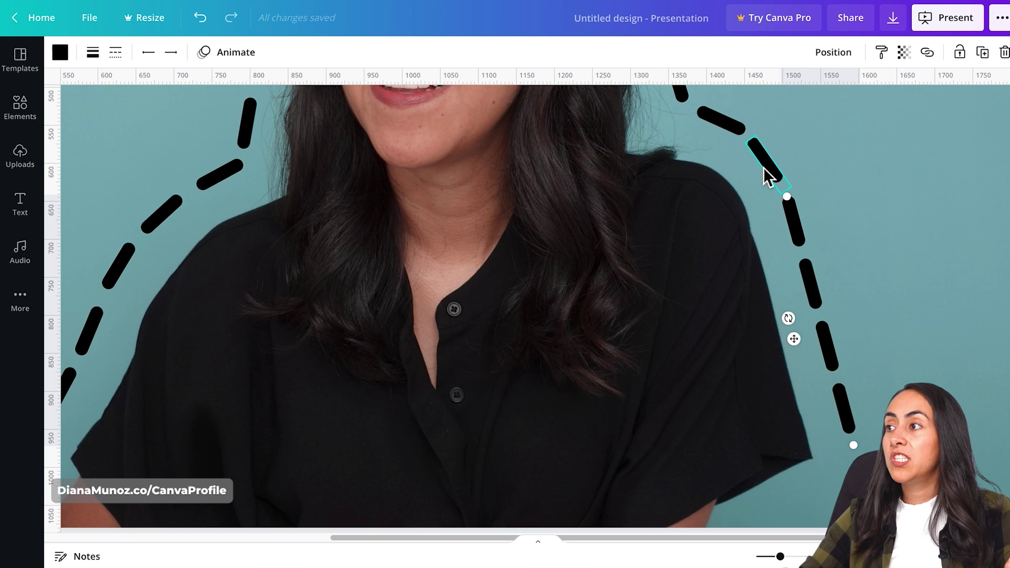
pyautogui.moveTo(775, 166); pyautogui.dragTo(838, 484)
pyautogui.moveTo(780, 556); pyautogui.dragTo(756, 557)
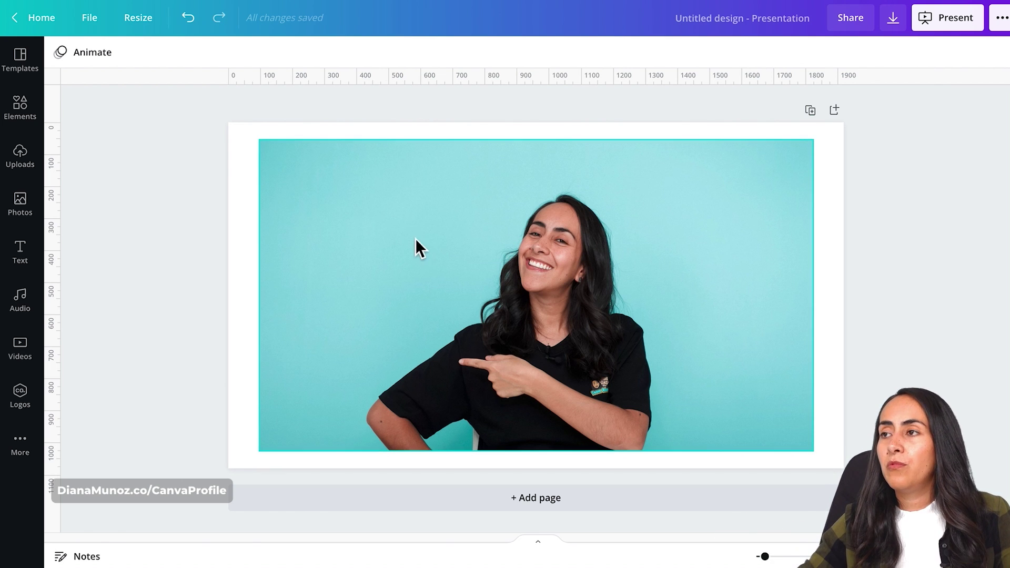
# - Run Background Remover on the pointing woman's photo to erase the teal backdrop
pyautogui.click(396, 258)
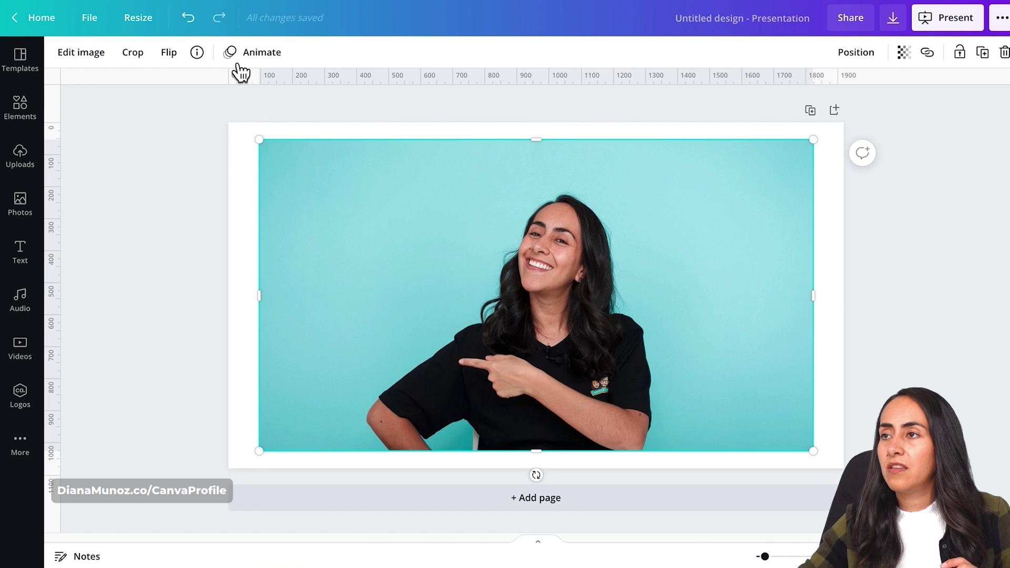
pyautogui.click(80, 53)
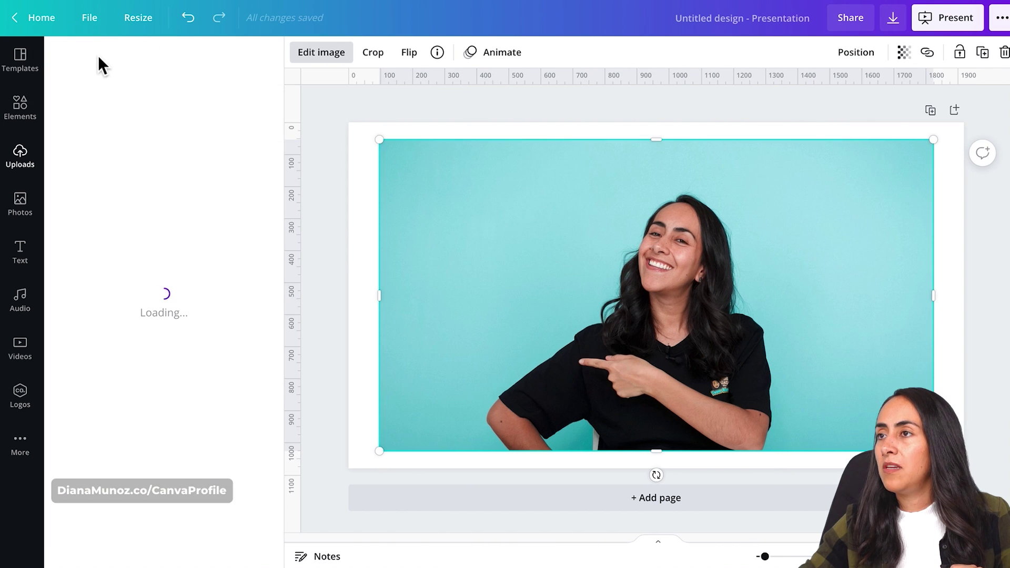
pyautogui.click(149, 269)
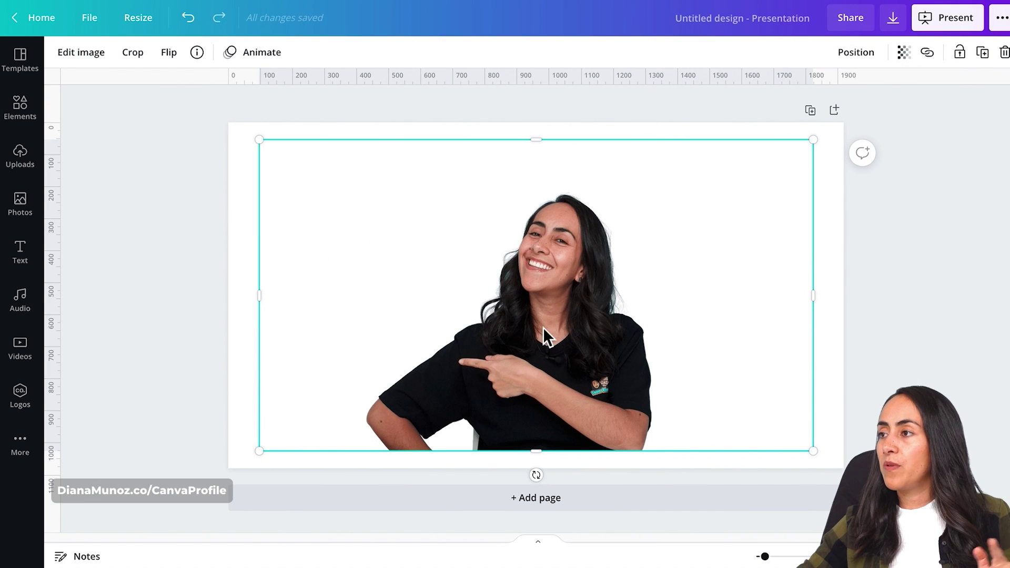
# - Duplicate the cut-out photo exactly over itself and give the copy a Glow shadow
pyautogui.click(988, 60)
pyautogui.moveTo(561, 361); pyautogui.dragTo(555, 355)
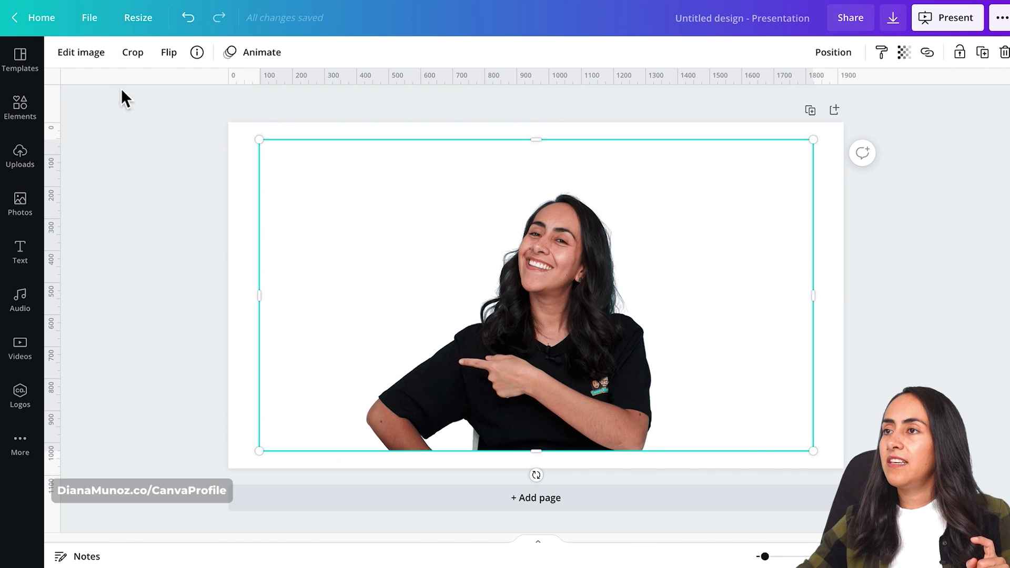
pyautogui.click(80, 53)
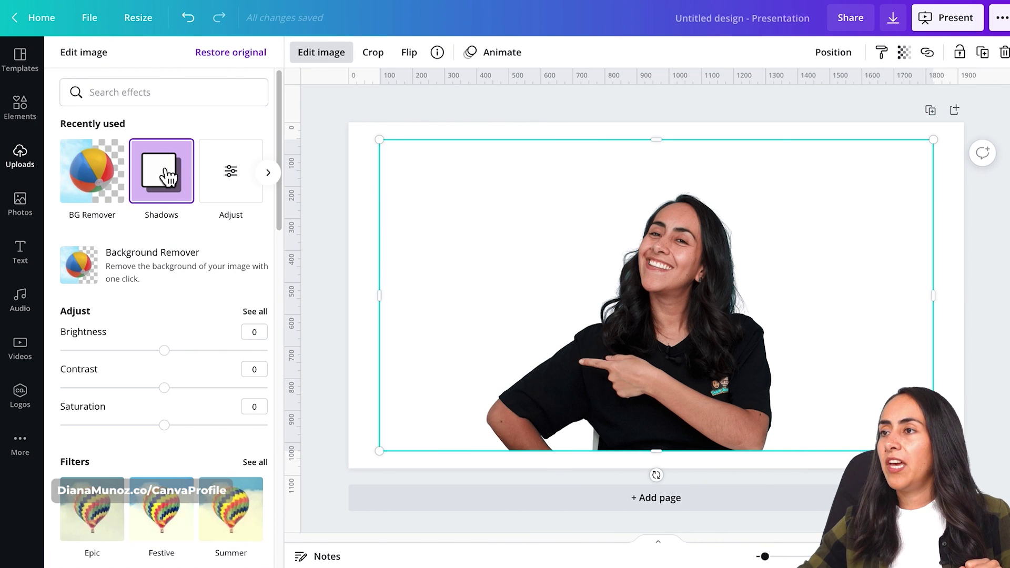
pyautogui.click(180, 203)
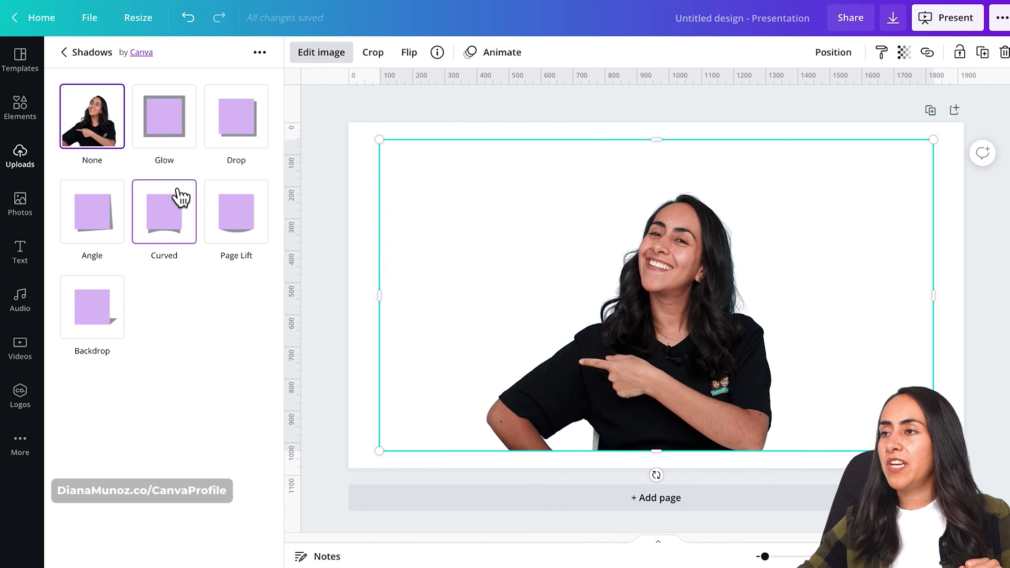
pyautogui.click(168, 125)
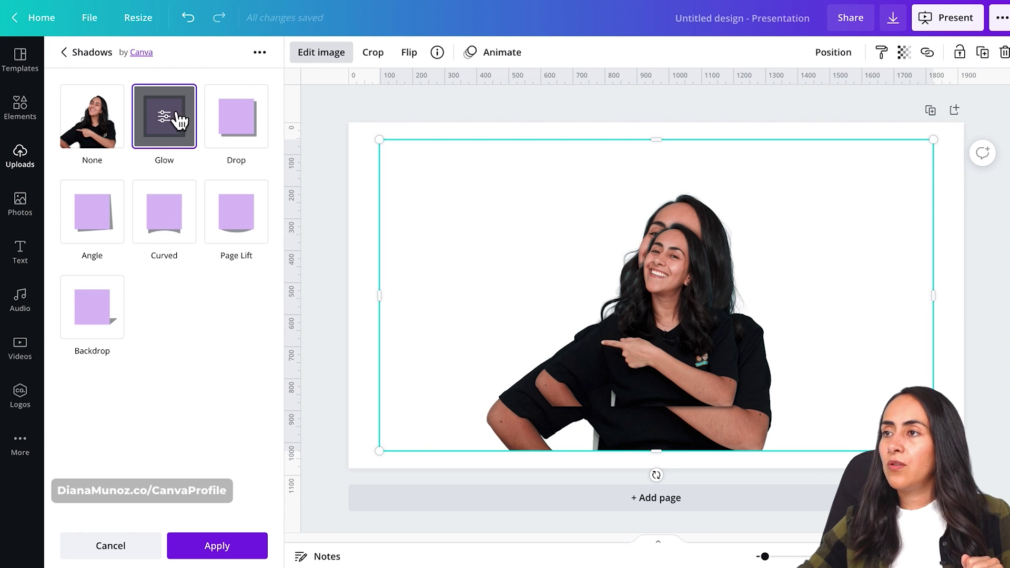
# - Set the glow to transparency 100, blur 0, size 29, in yellow
pyautogui.click(178, 119)
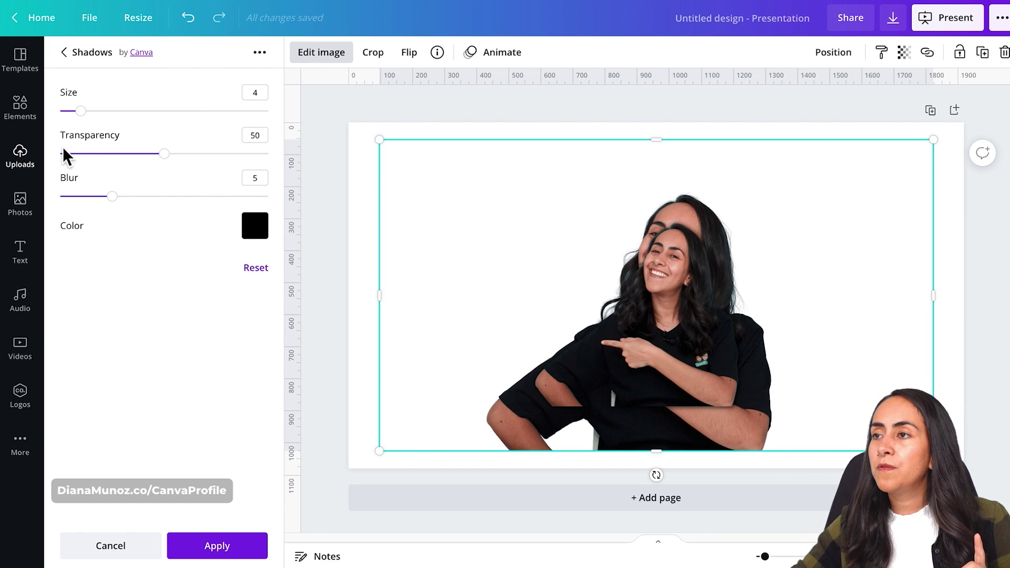
pyautogui.moveTo(175, 160); pyautogui.dragTo(284, 161)
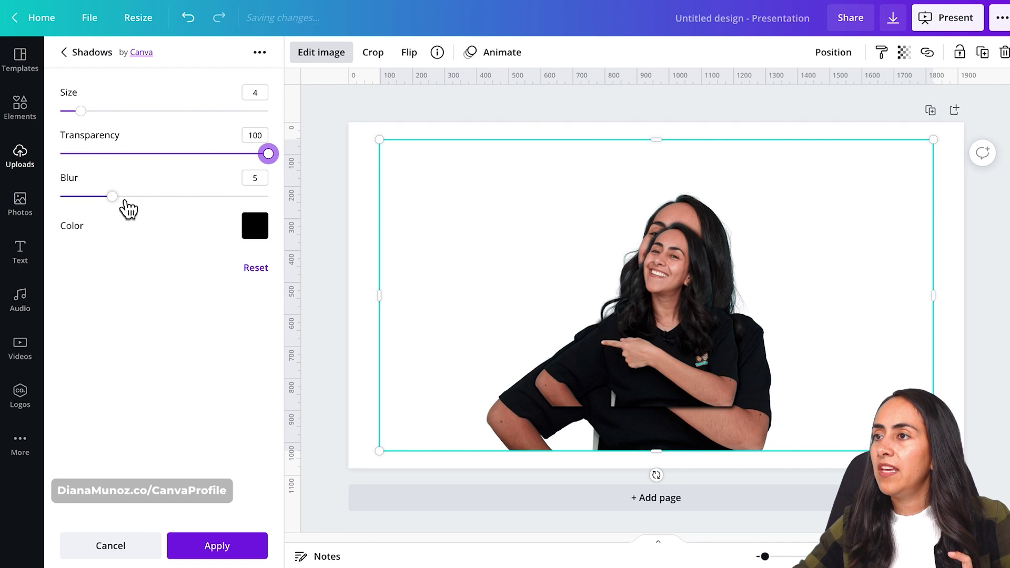
pyautogui.moveTo(113, 197); pyautogui.dragTo(60, 196)
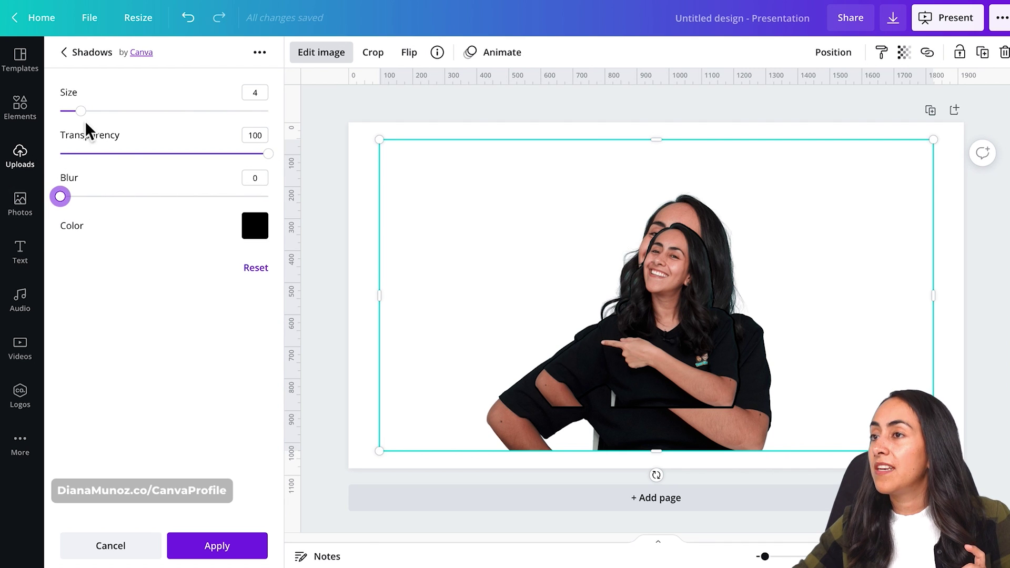
pyautogui.moveTo(87, 122); pyautogui.dragTo(166, 129)
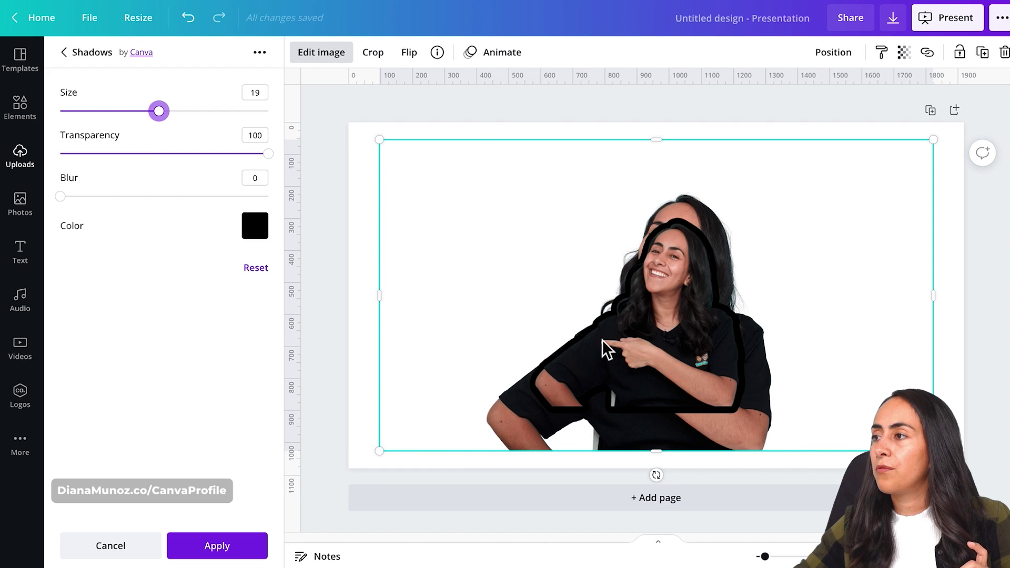
pyautogui.moveTo(148, 122); pyautogui.dragTo(221, 128)
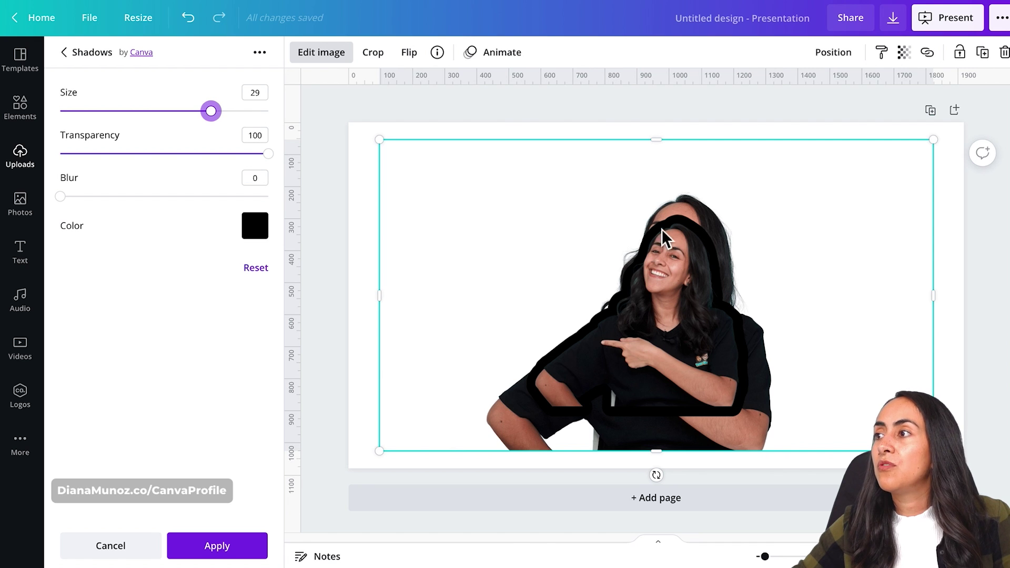
pyautogui.click(255, 228)
pyautogui.click(272, 344)
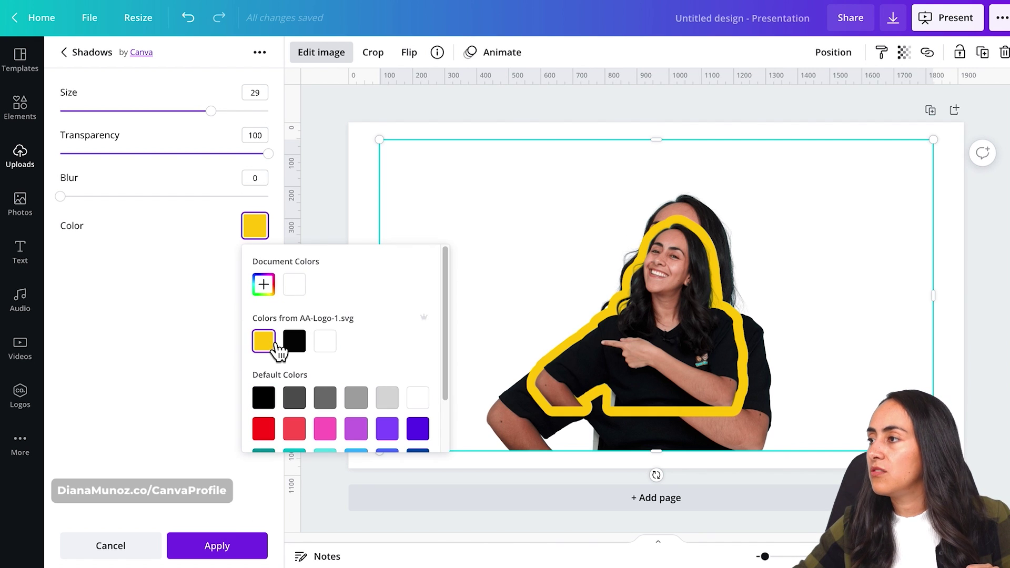
pyautogui.click(257, 476)
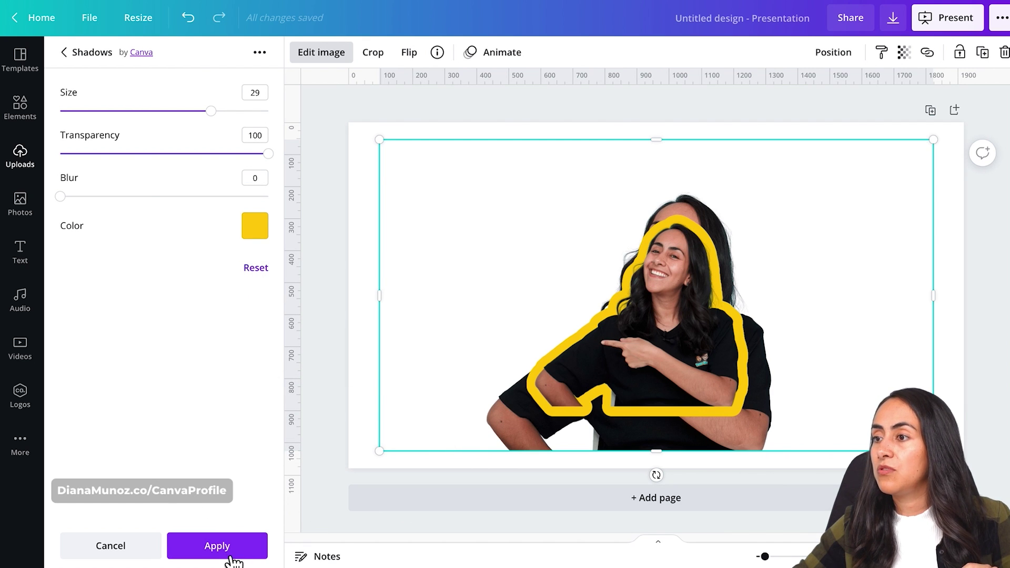
# - Send the yellow-outlined photo backward and resize it to match the plain copy
pyautogui.click(217, 545)
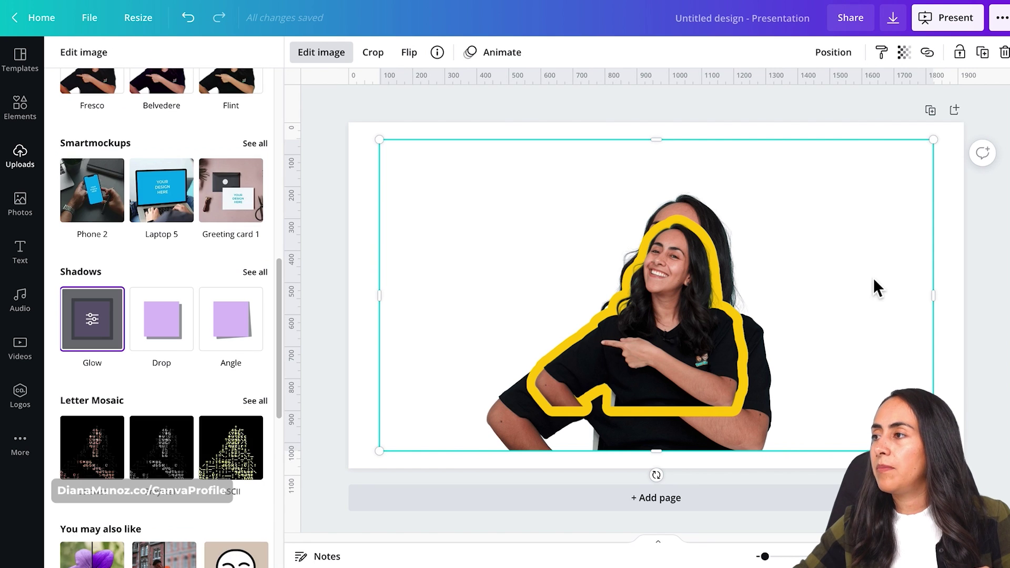
pyautogui.click(835, 53)
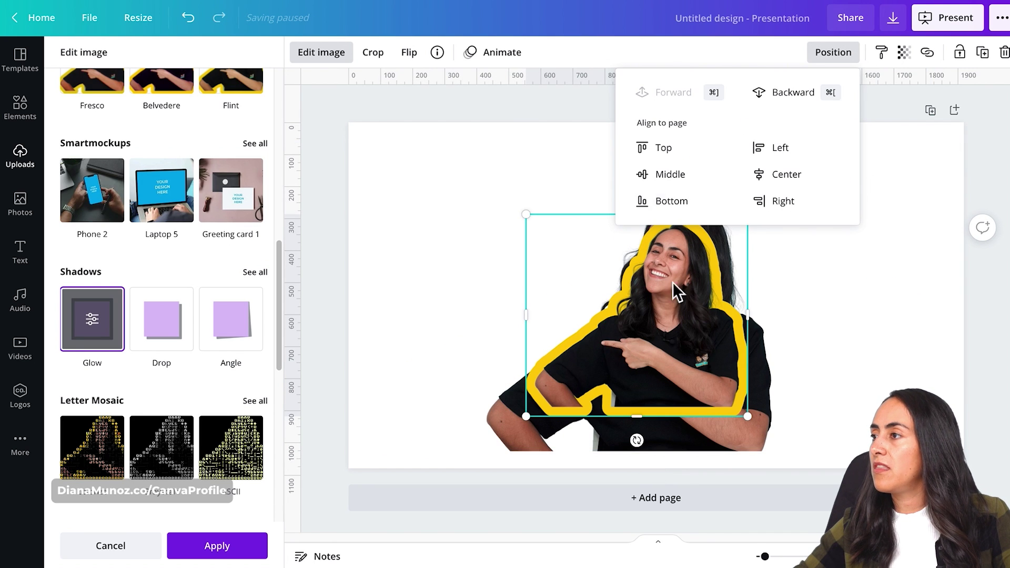
pyautogui.click(786, 93)
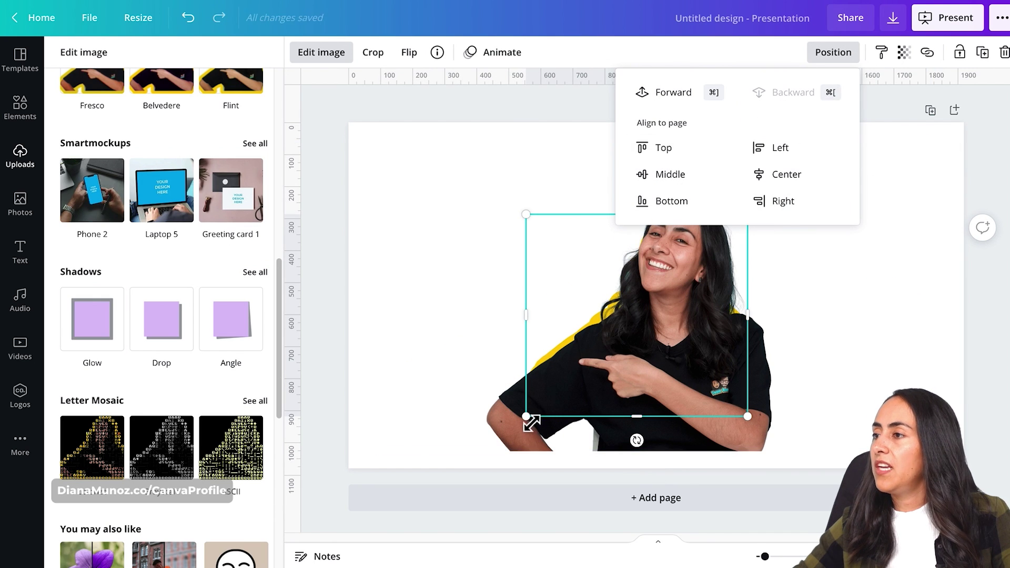
pyautogui.moveTo(531, 422); pyautogui.dragTo(483, 471)
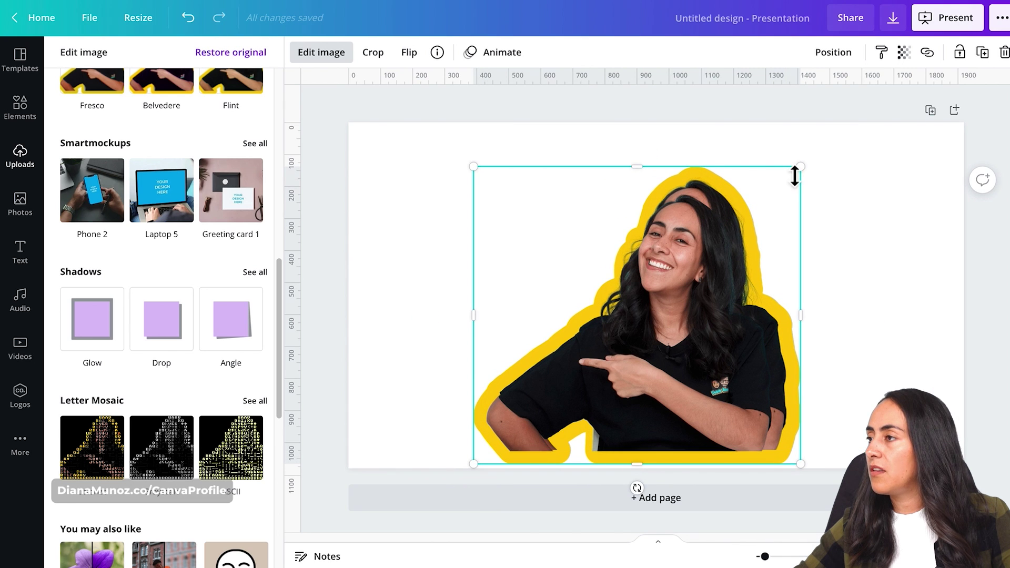
pyautogui.moveTo(692, 284); pyautogui.dragTo(691, 271)
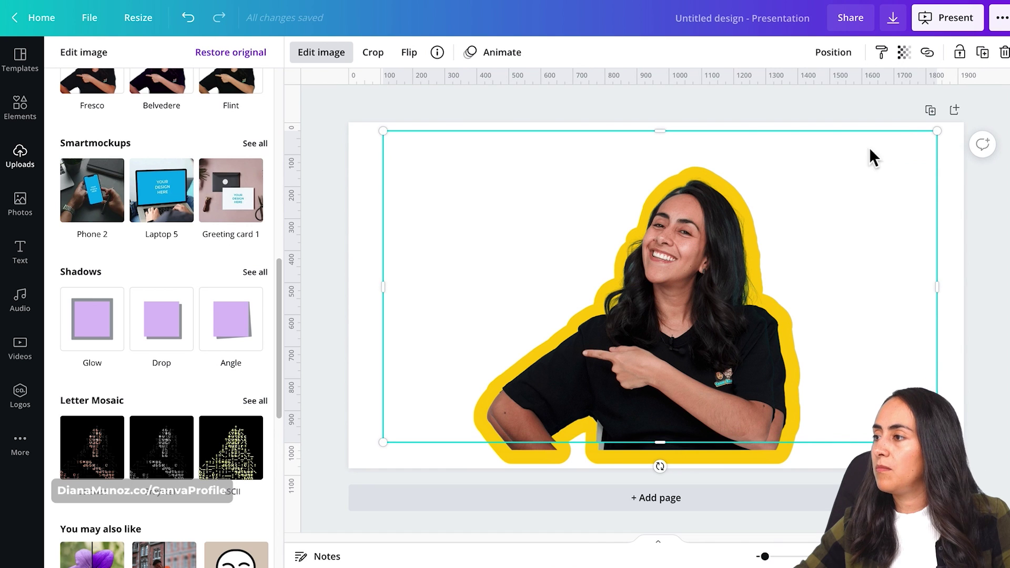
pyautogui.moveTo(943, 141); pyautogui.dragTo(950, 135)
pyautogui.moveTo(384, 449); pyautogui.dragTo(372, 118)
pyautogui.click(777, 365)
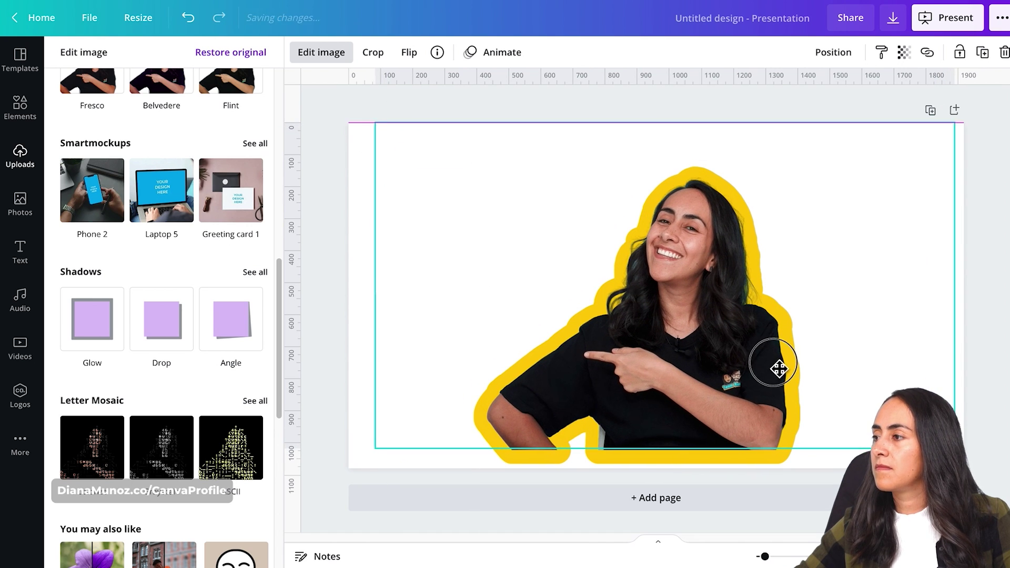
# - Make the plain copy almost fully transparent and zoom in on the yellow outline
pyautogui.moveTo(579, 385); pyautogui.dragTo(582, 389)
pyautogui.click(920, 360)
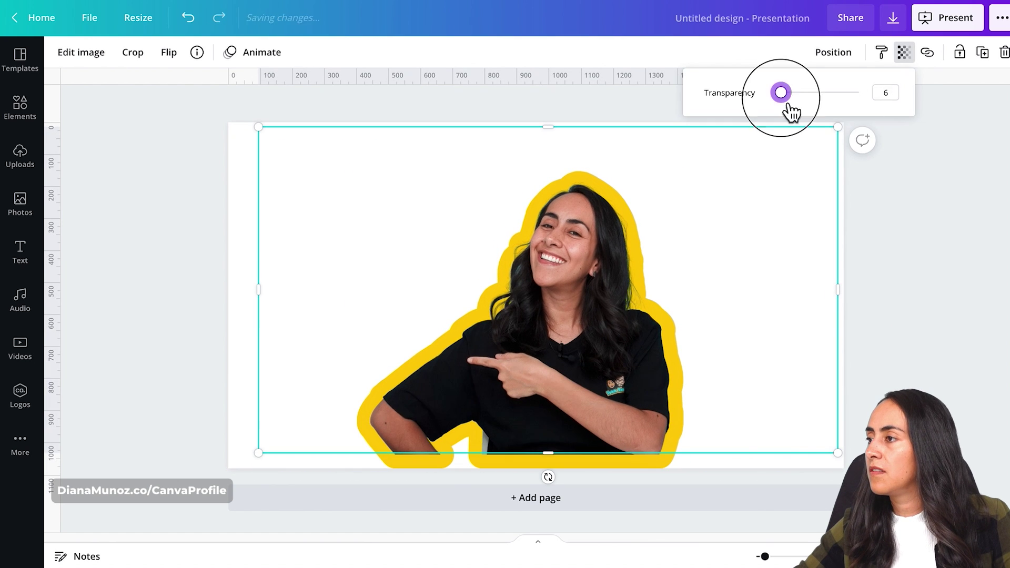
pyautogui.moveTo(781, 95); pyautogui.dragTo(985, 100)
pyautogui.click(988, 450)
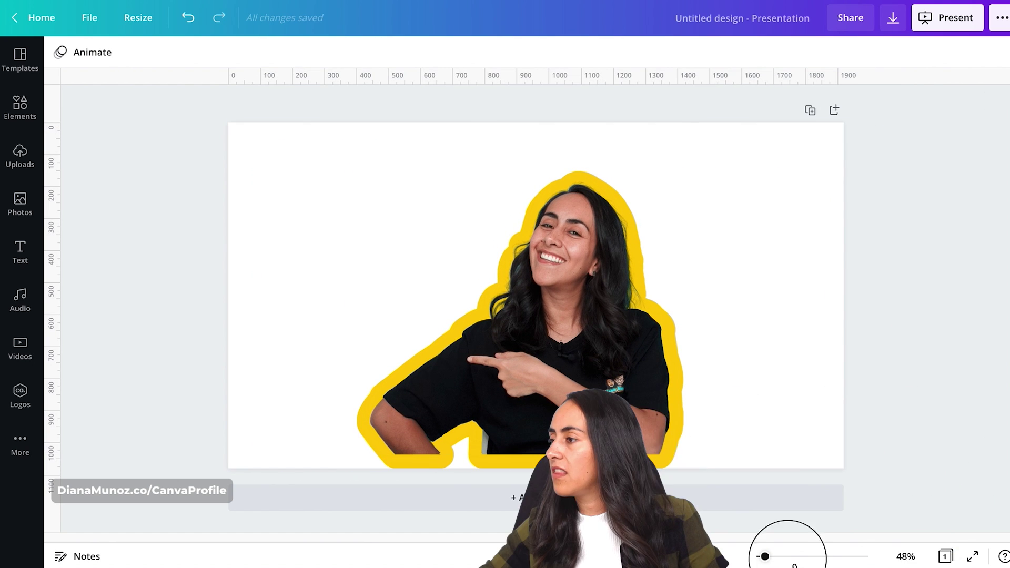
pyautogui.moveTo(764, 555)
pyautogui.mouseDown()
pyautogui.moveTo(789, 556)
pyautogui.moveTo(777, 556)
pyautogui.mouseUp()
pyautogui.scroll(-3, 815, 370)
pyautogui.scroll(1, 815, 370)
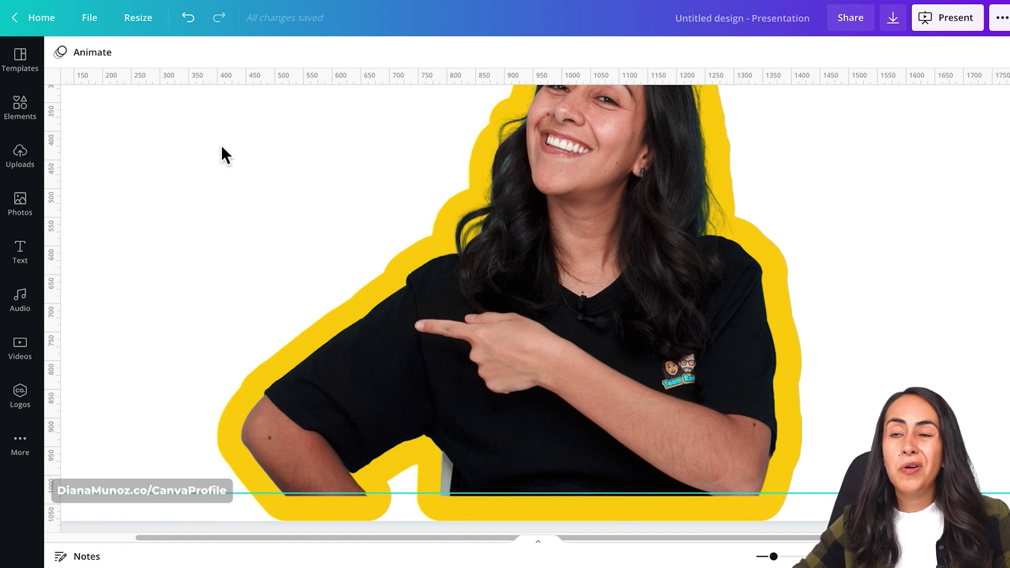
pyautogui.click(22, 113)
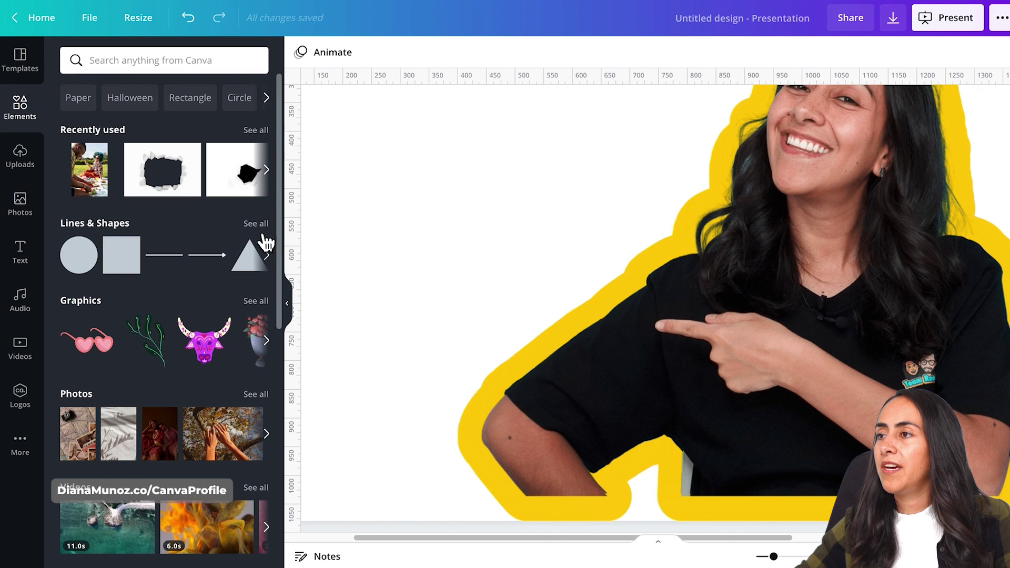
# - Add a dashed line from Lines & Shapes and shorten it
pyautogui.click(257, 227)
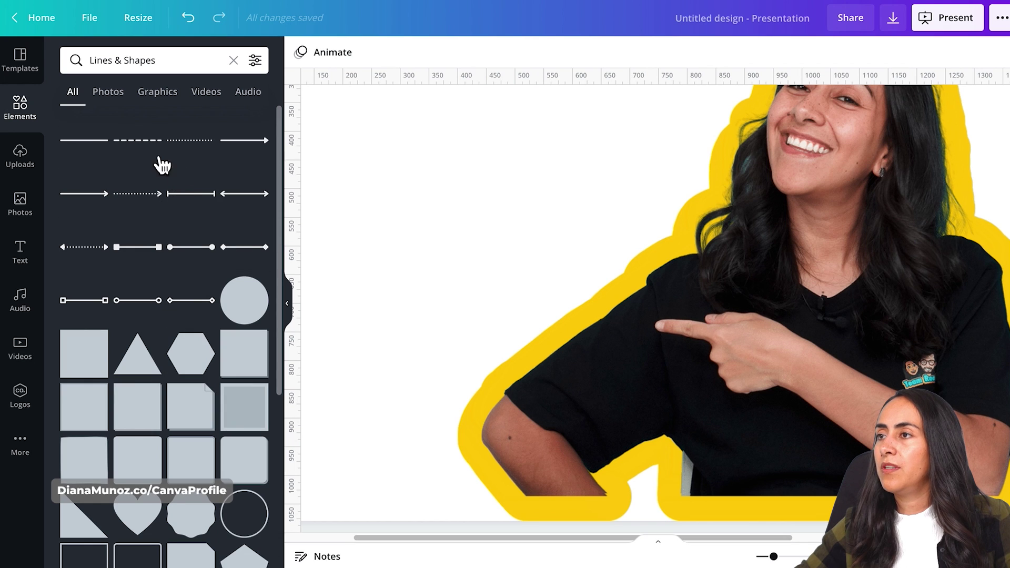
pyautogui.click(138, 147)
pyautogui.click(291, 297)
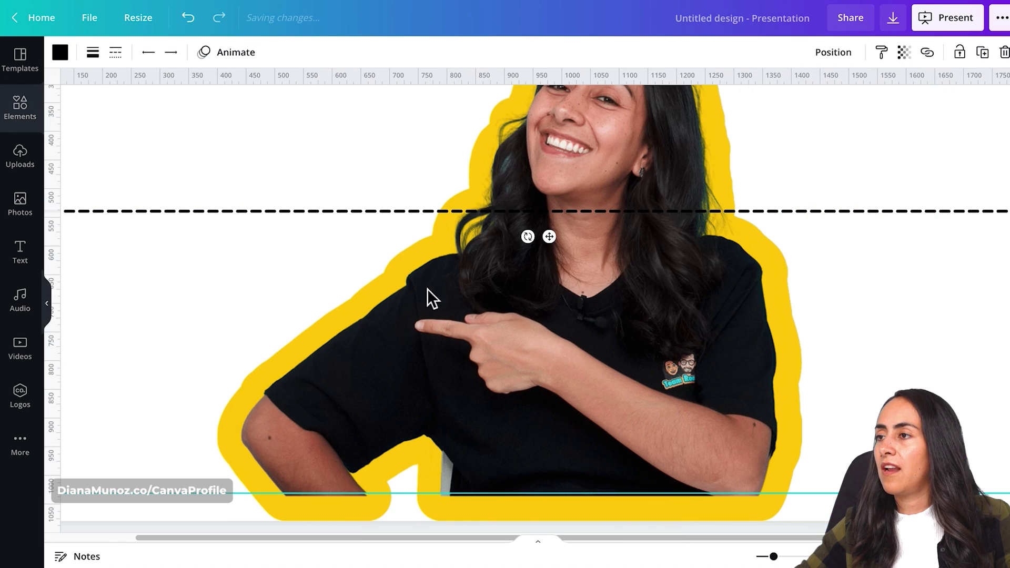
pyautogui.moveTo(818, 237); pyautogui.dragTo(264, 230)
# - Set the dash to line weight 25, trim it to a single dash, and place it at the outline's lower left
pyautogui.click(93, 53)
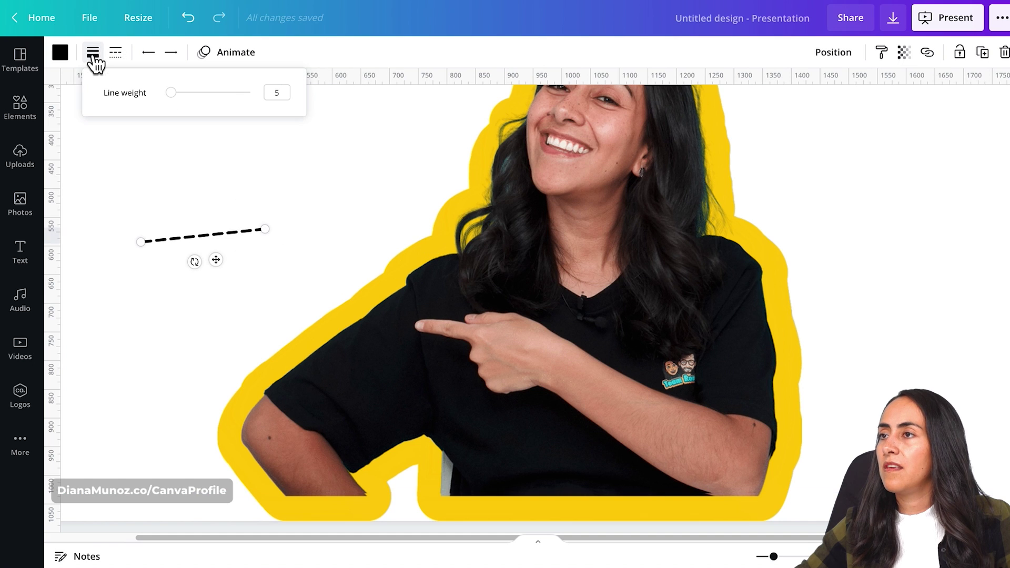
pyautogui.moveTo(170, 92); pyautogui.dragTo(195, 107)
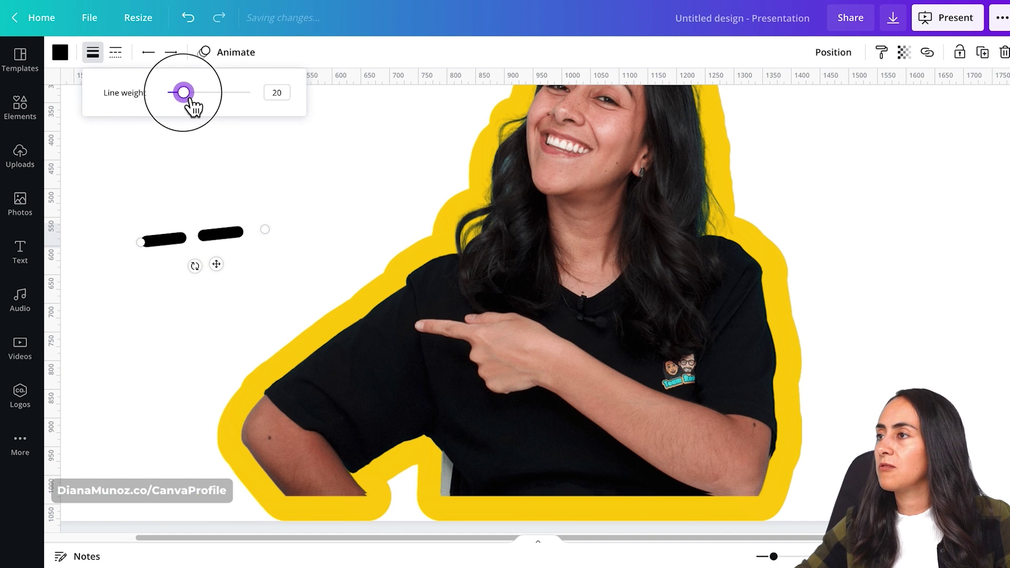
pyautogui.moveTo(265, 228); pyautogui.dragTo(174, 190)
pyautogui.click(106, 65)
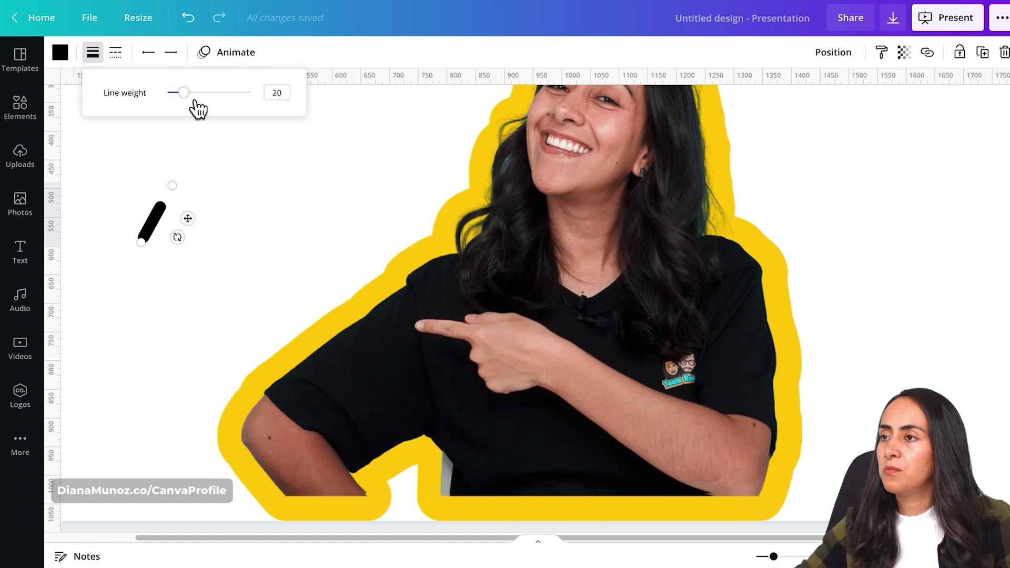
pyautogui.moveTo(193, 98); pyautogui.dragTo(189, 94)
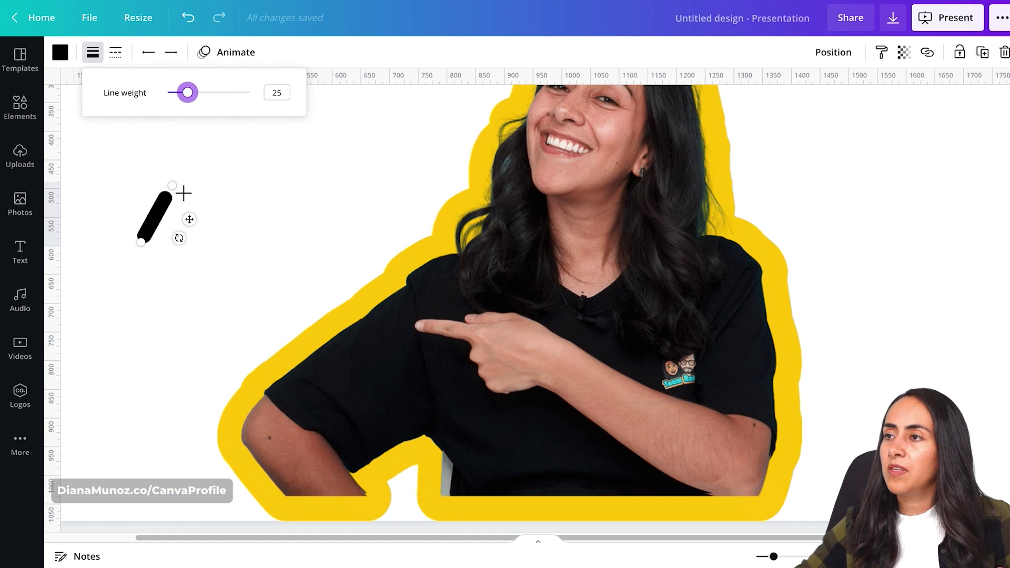
pyautogui.moveTo(171, 185); pyautogui.dragTo(156, 201)
pyautogui.moveTo(190, 237); pyautogui.dragTo(348, 303)
# - Duplicate the thick dash and place the copy further up the shoulder outline
pyautogui.hotkey('ctrl', 'd')
pyautogui.scroll(3, 397, 317)
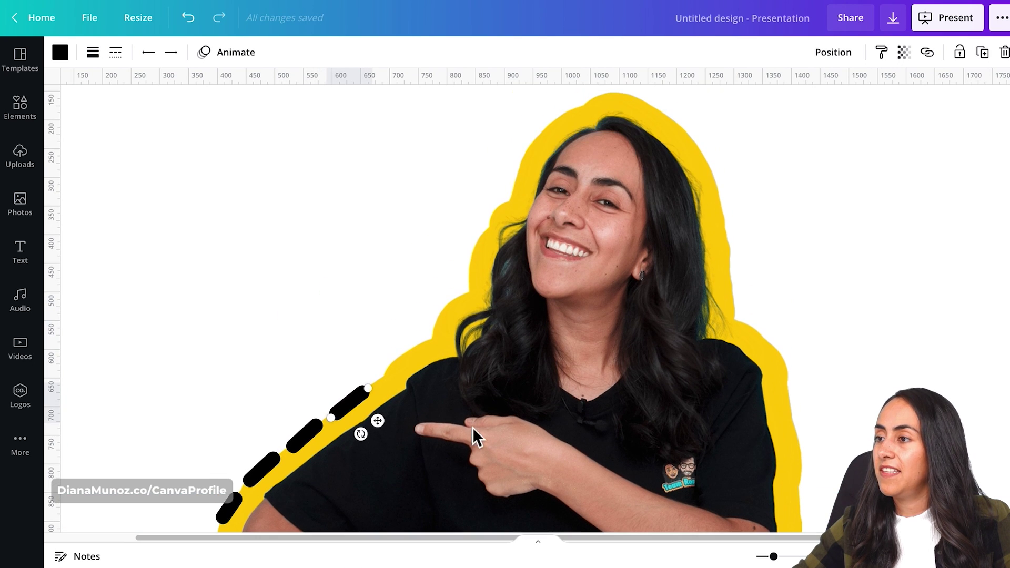
pyautogui.moveTo(397, 418); pyautogui.dragTo(424, 388)
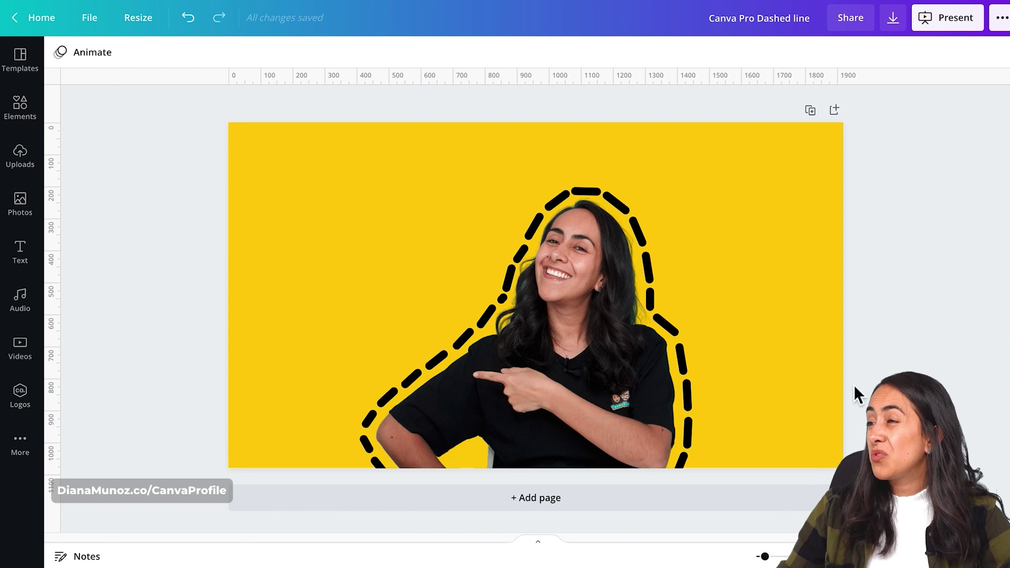
# - Remove the yellow page background so it turns white, then select the yellow guide outline
pyautogui.click(765, 131)
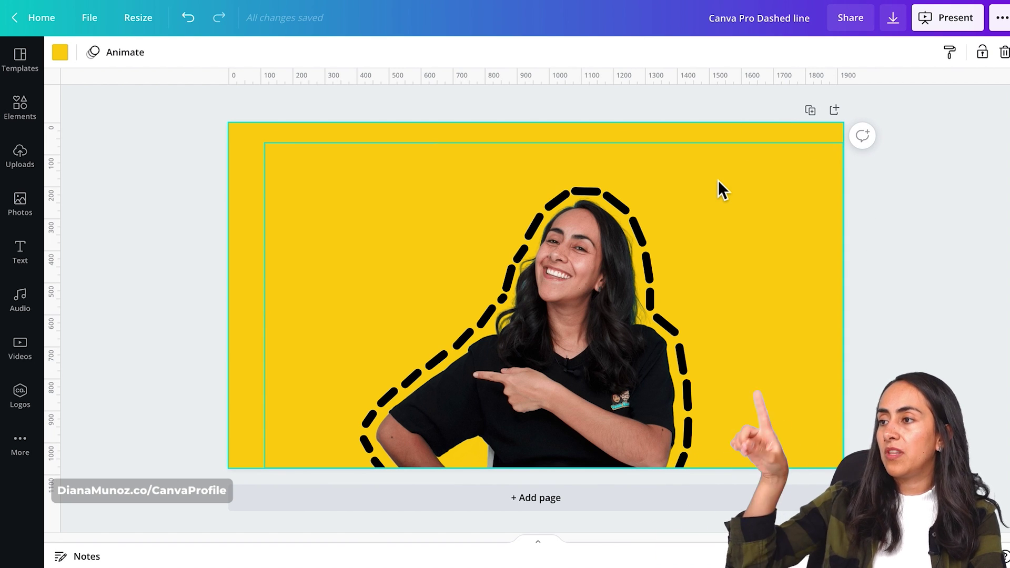
pyautogui.press('Delete')
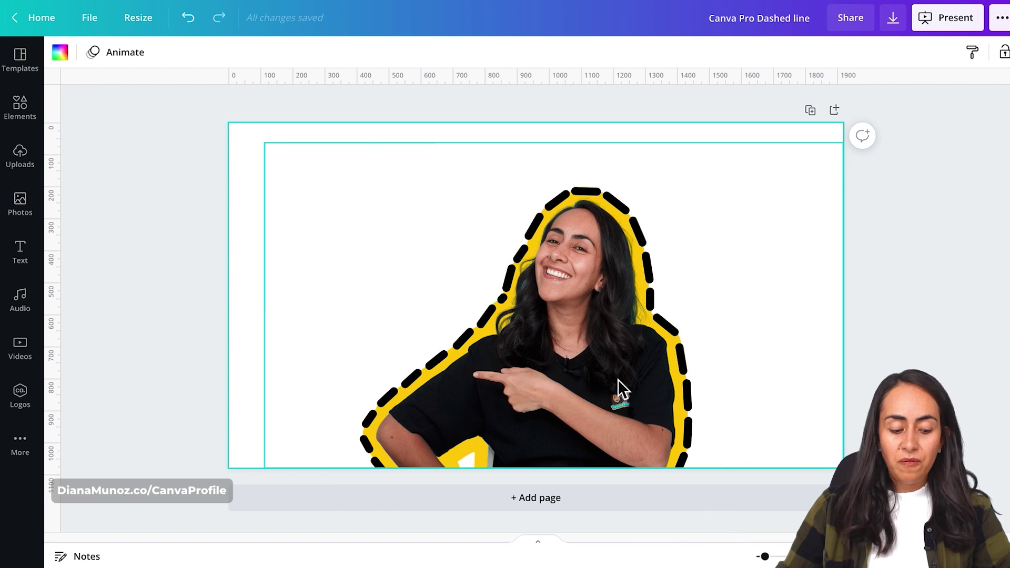
pyautogui.hotkey('ctrl', 'z')
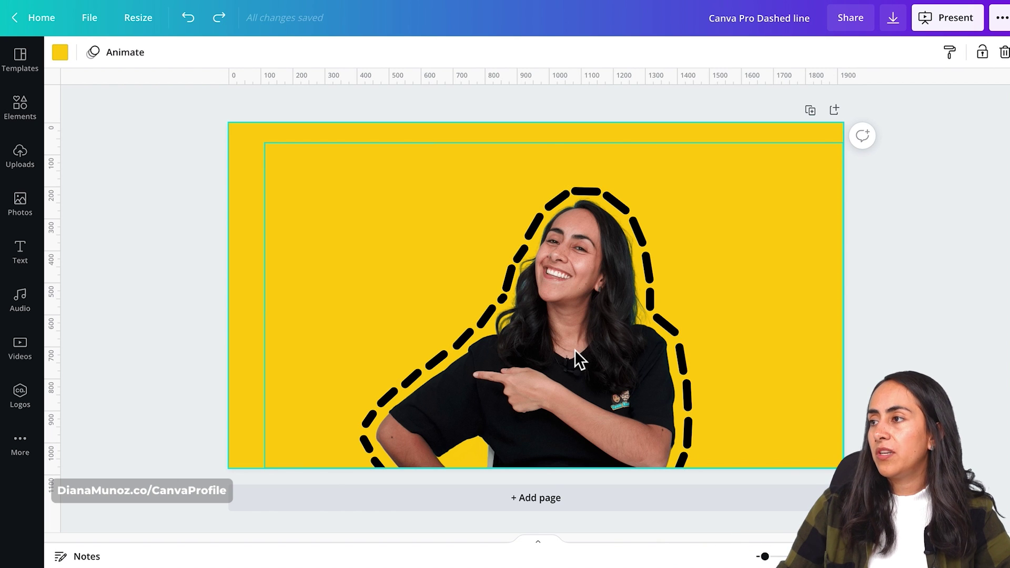
pyautogui.click(576, 349)
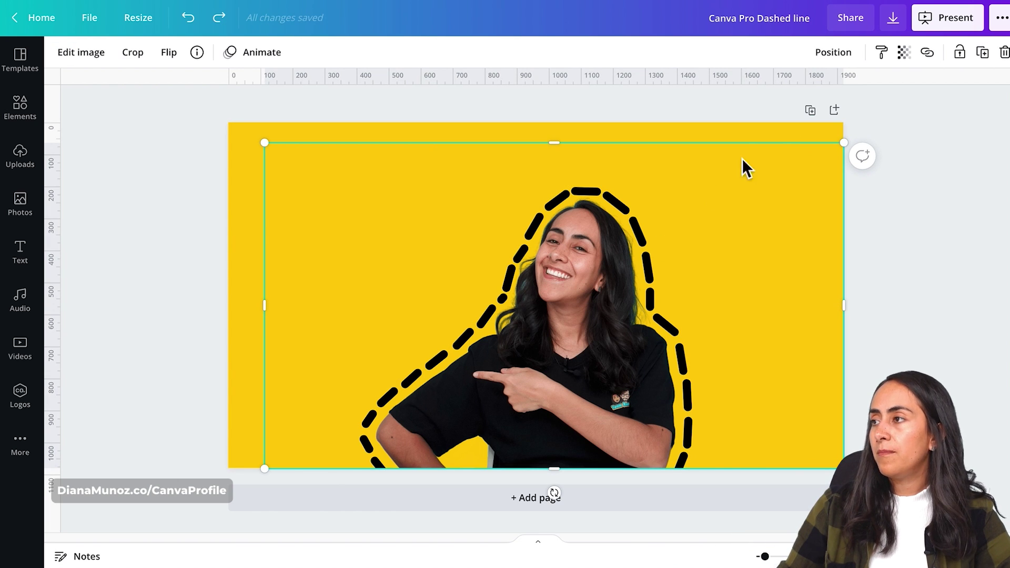
pyautogui.click(802, 140)
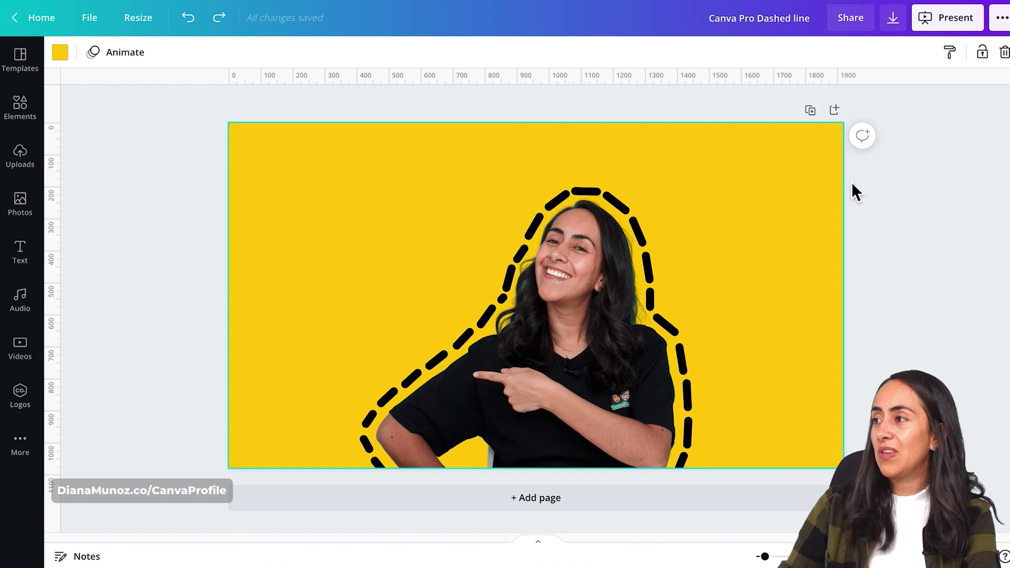
pyautogui.press('Delete')
pyautogui.click(598, 373)
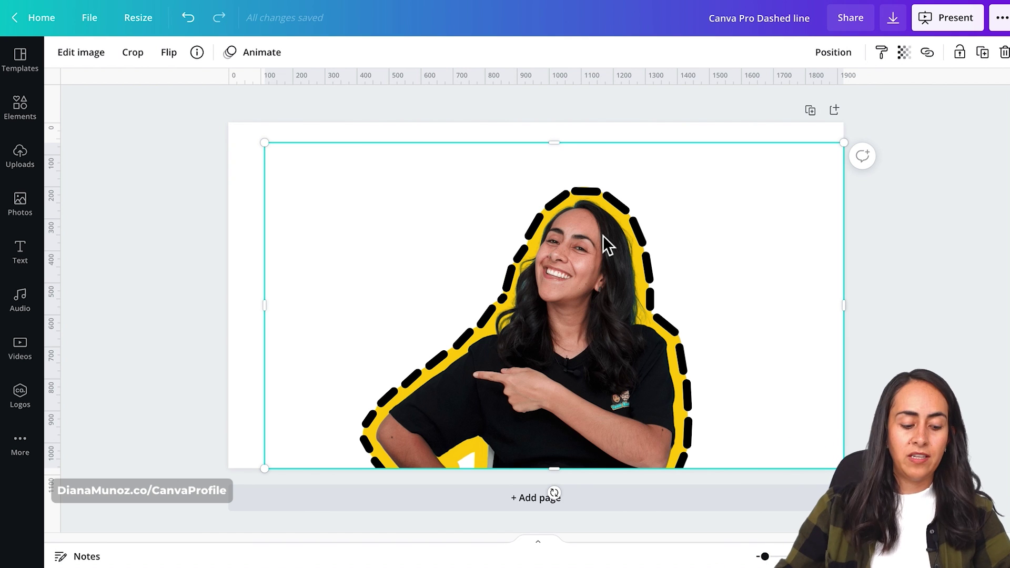
pyautogui.keyDown('ctrl'); pyautogui.click(609, 314); pyautogui.keyUp('ctrl')
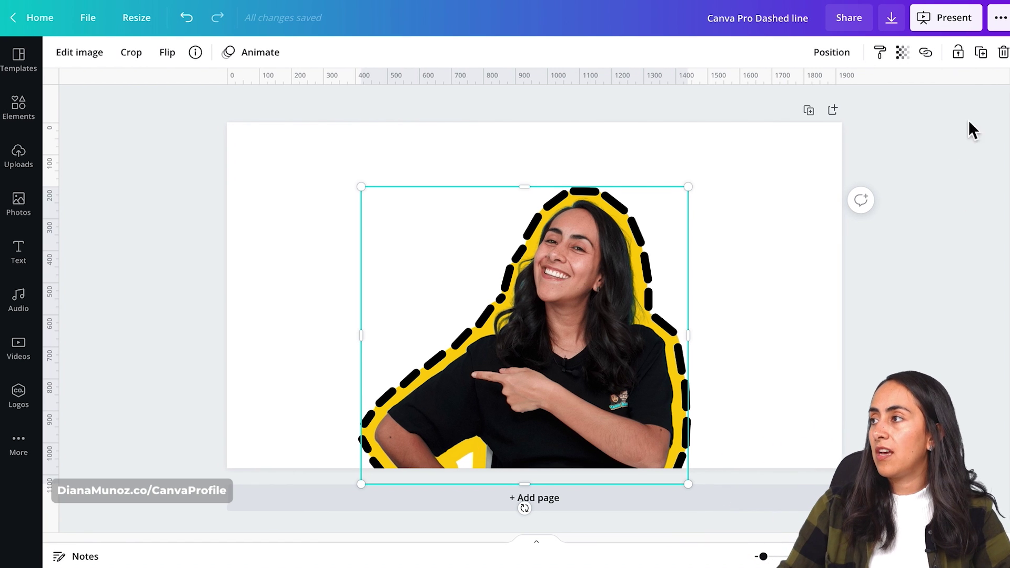
# - Delete the yellow guide outline and select the page background
pyautogui.click(1005, 52)
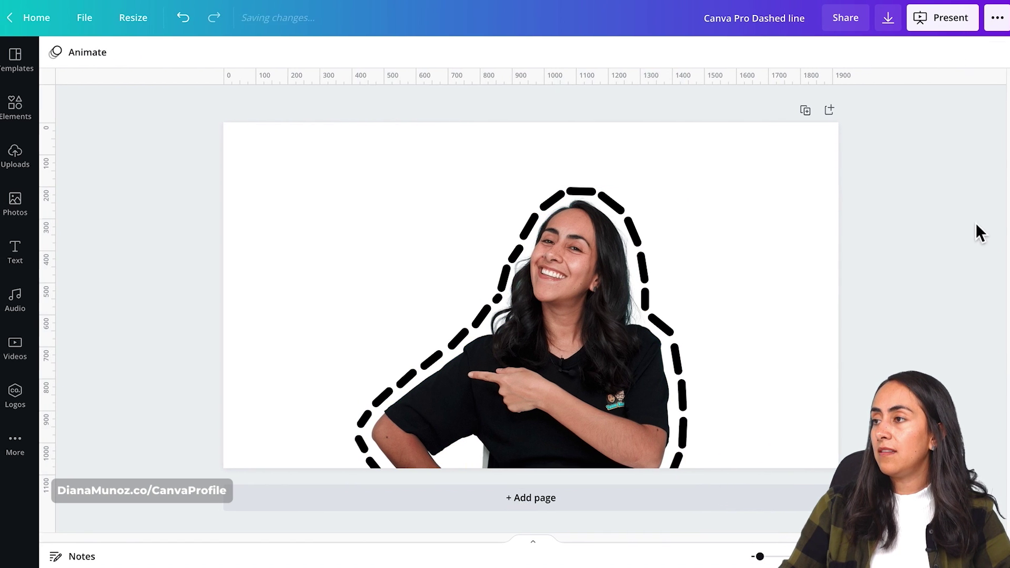
pyautogui.click(810, 153)
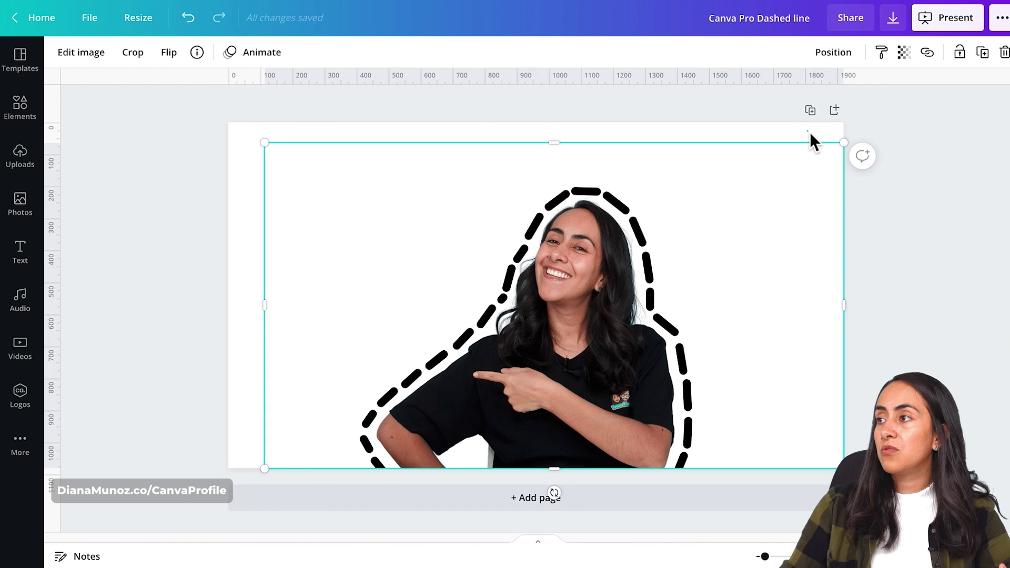
pyautogui.click(810, 134)
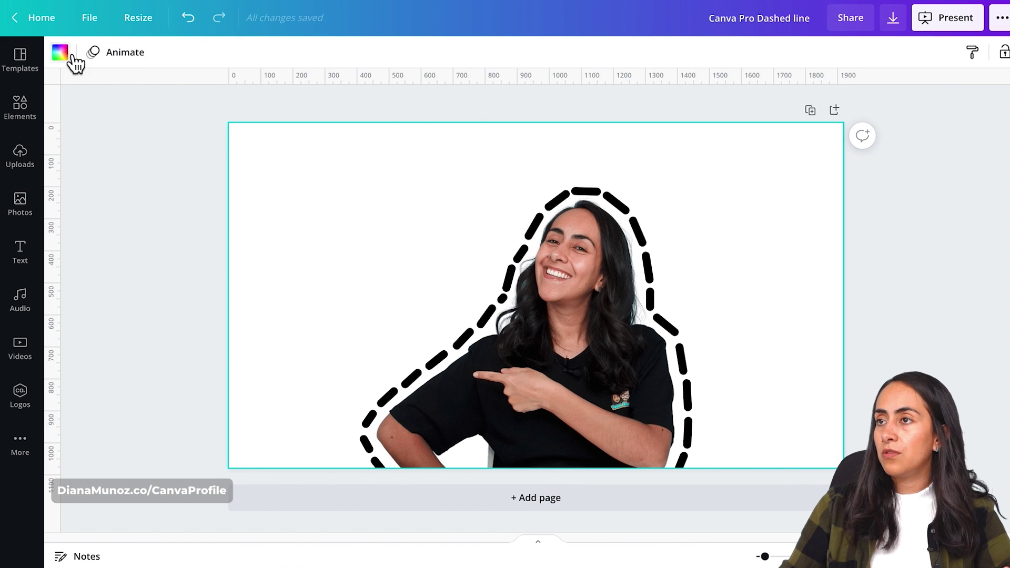
# - Try purple, navy and blue backgrounds, then settle on the logo yellow
pyautogui.click(59, 52)
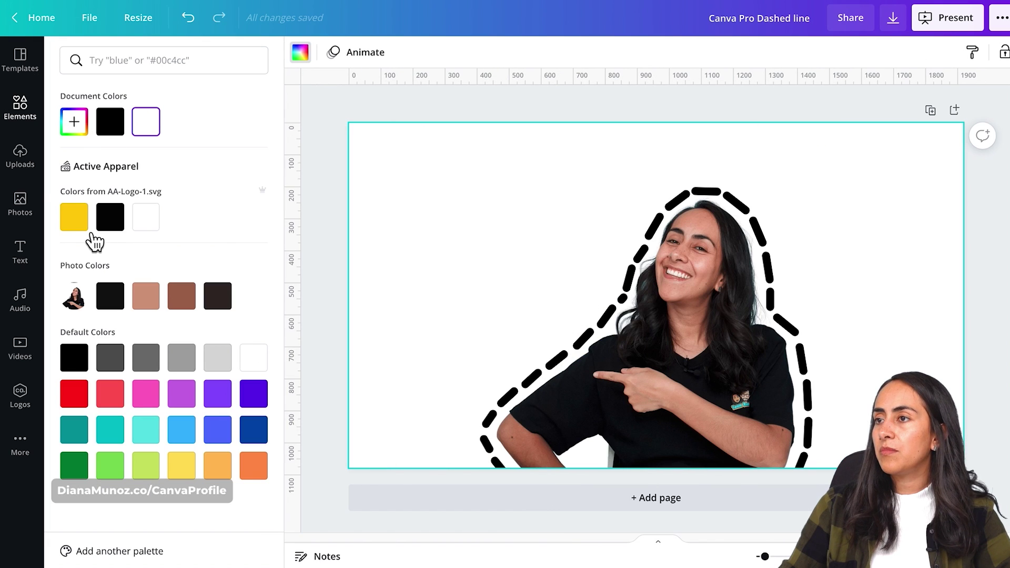
pyautogui.click(75, 218)
pyautogui.click(256, 403)
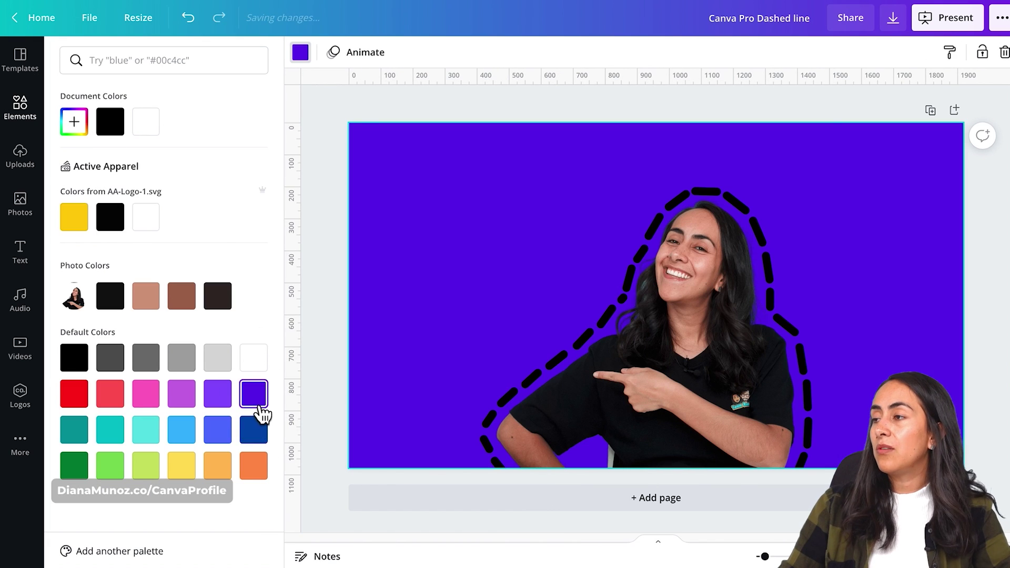
pyautogui.click(254, 428)
pyautogui.click(218, 437)
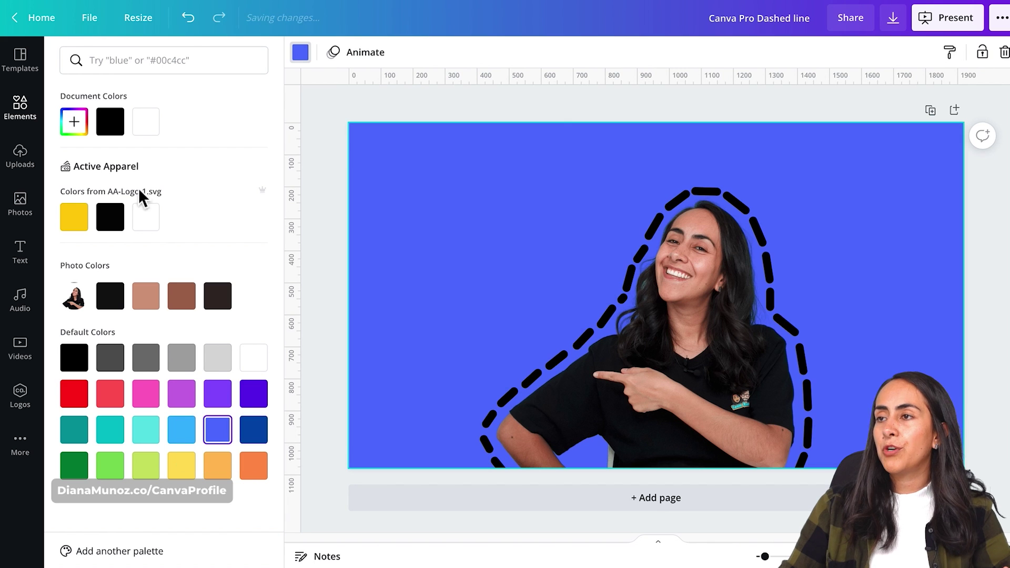
pyautogui.click(78, 219)
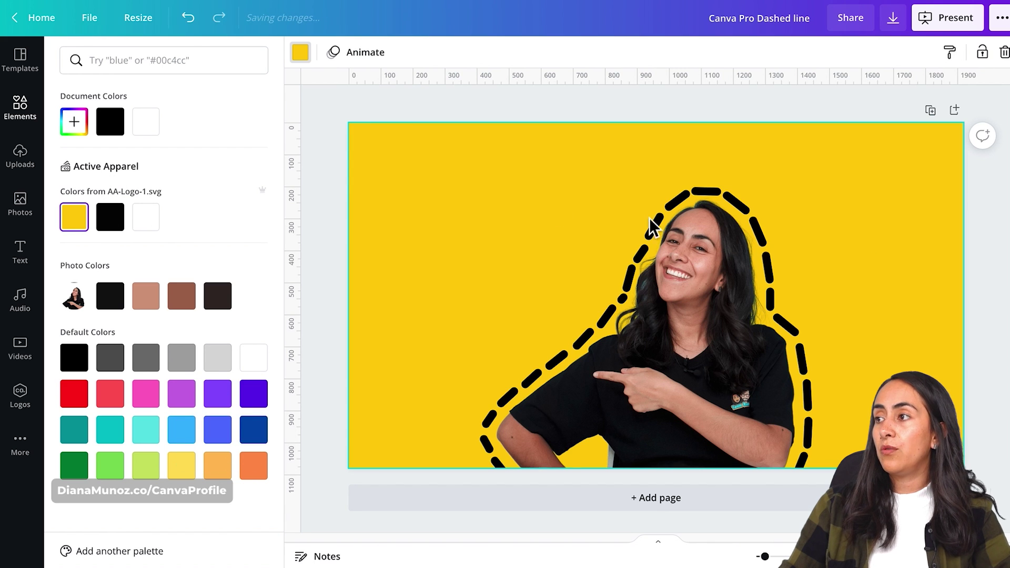
pyautogui.click(979, 305)
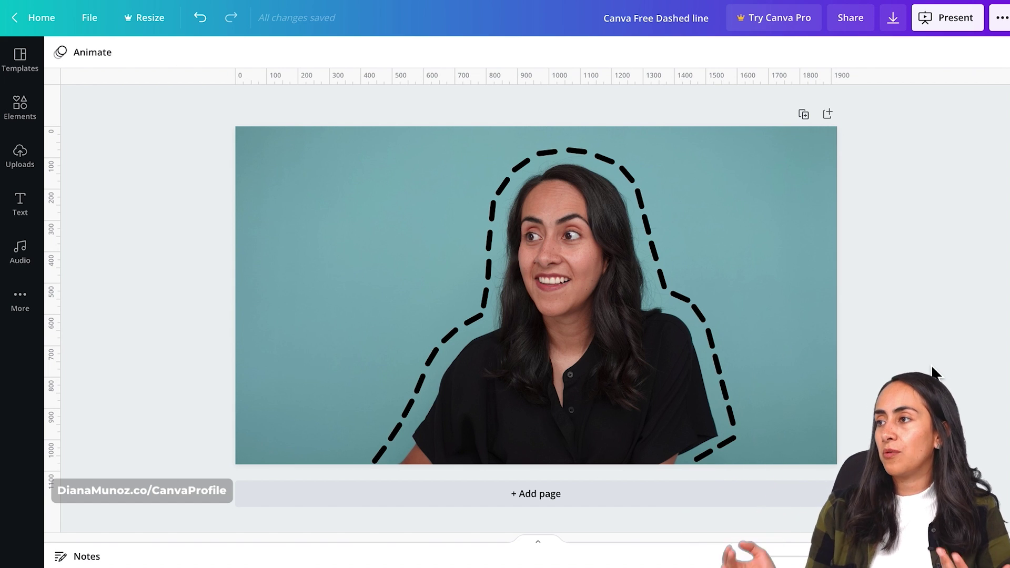
pyautogui.hotkey('ctrl', 'a')
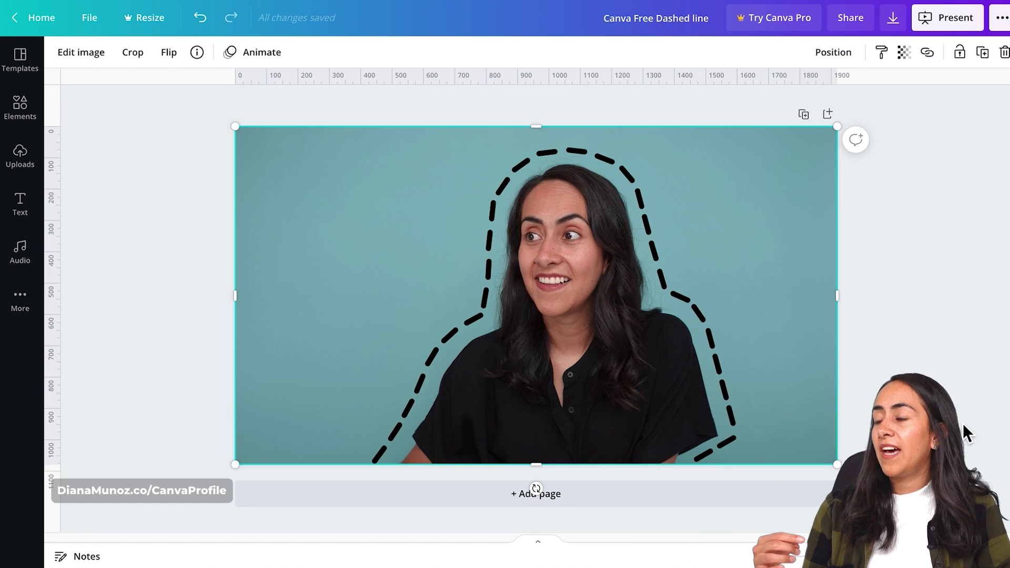
pyautogui.click(923, 283)
pyautogui.moveTo(908, 352); pyautogui.dragTo(795, 516)
pyautogui.moveTo(803, 421)
pyautogui.mouseDown()
pyautogui.moveTo(860, 427)
pyautogui.moveTo(894, 415)
pyautogui.moveTo(801, 404)
pyautogui.mouseUp()
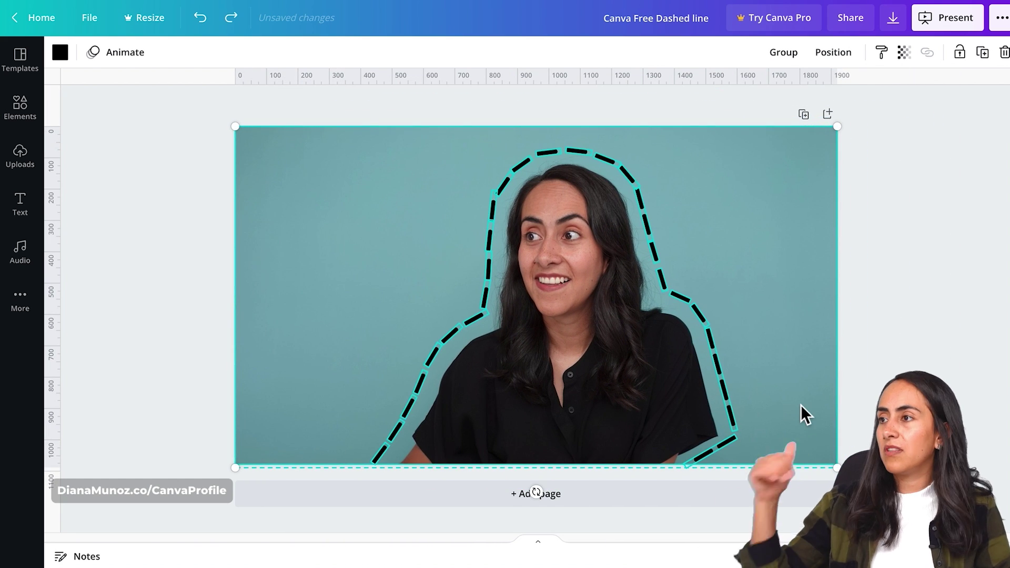
pyautogui.click(948, 368)
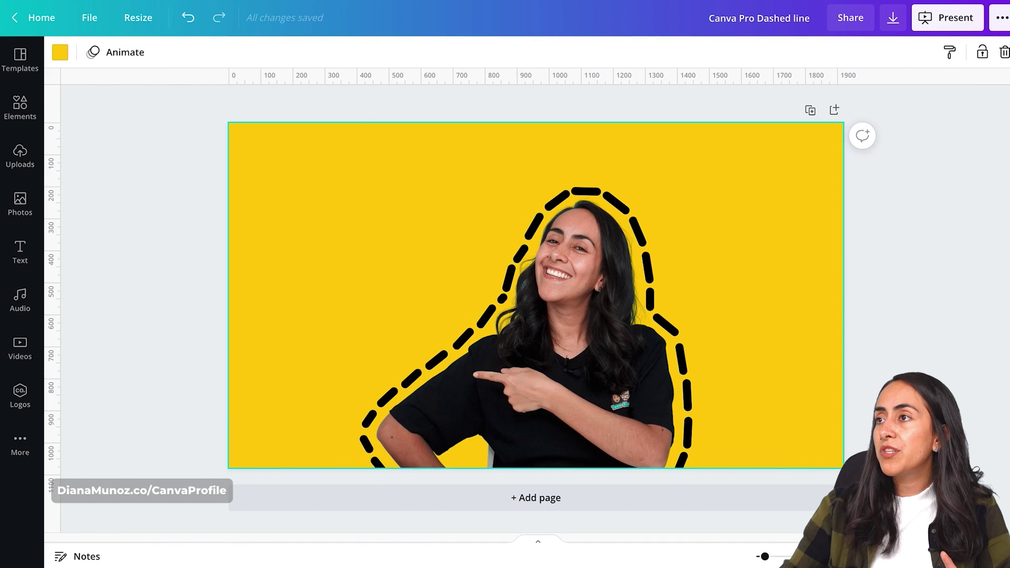
# - Deselect the page to view the finished yellow design with black dashed outline
pyautogui.click(906, 298)
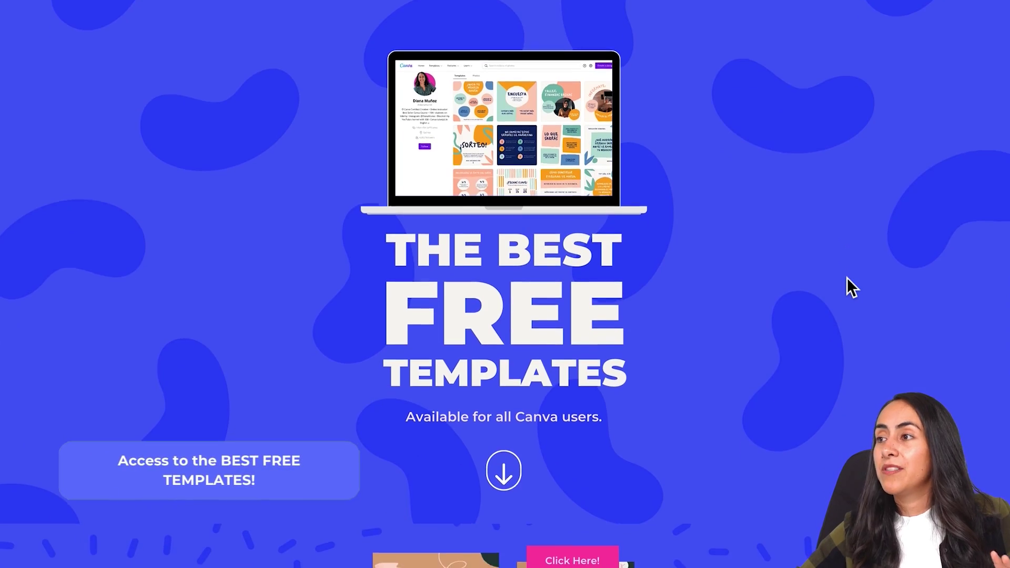
# - Scroll through the template cards on the free templates landing page
pyautogui.scroll(-3, 846, 277)
pyautogui.scroll(-5, 846, 278)
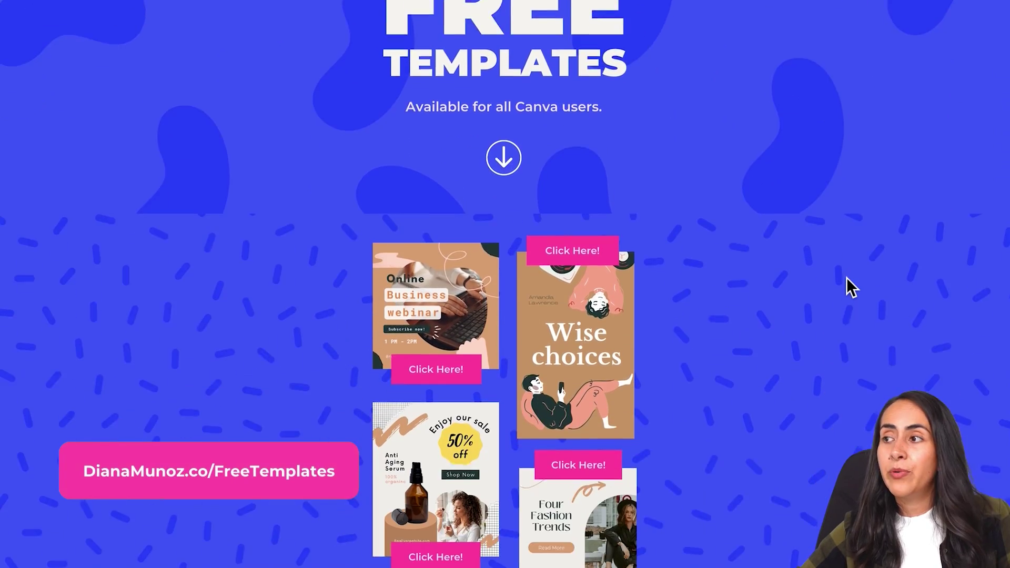
pyautogui.scroll(-1, 847, 287)
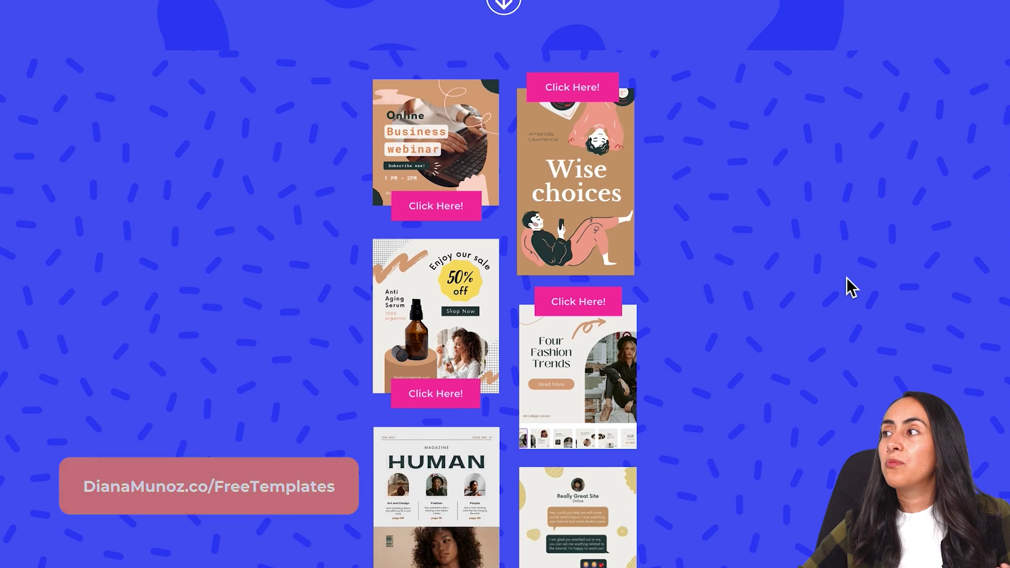
pyautogui.scroll(8, 847, 287)
pyautogui.scroll(2, 847, 278)
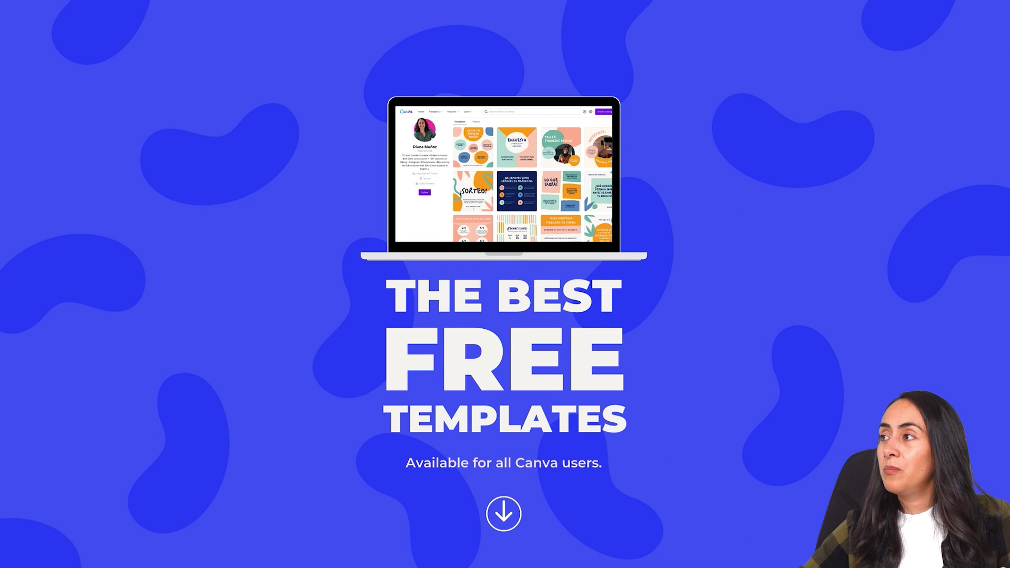
pyautogui.moveTo(1007, 47); pyautogui.dragTo(1004, 164)
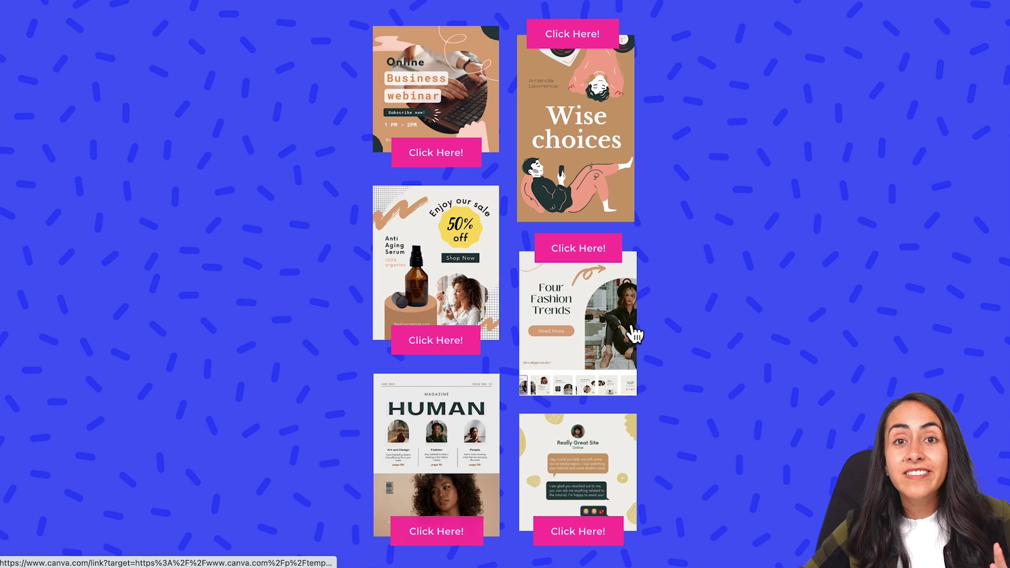
pyautogui.scroll(-2, 743, 313)
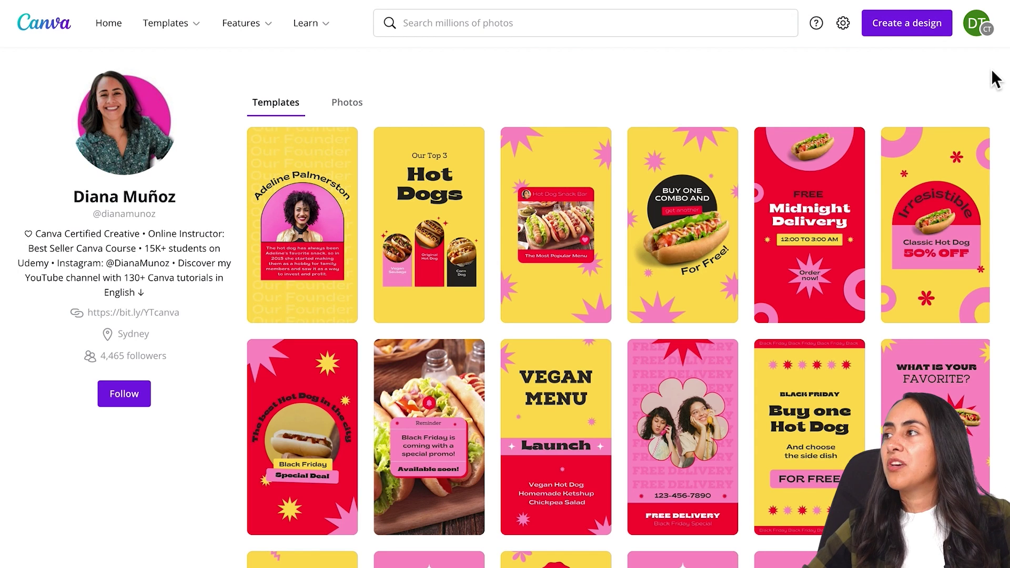
# - Scroll down the creator's hot dog templates grid and back up
pyautogui.scroll(-1, 996, 79)
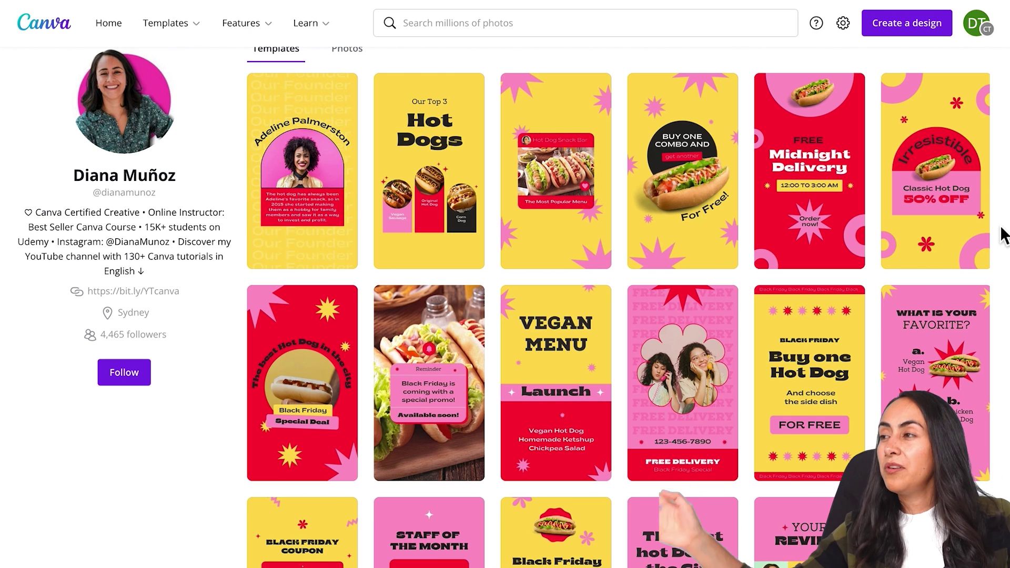
pyautogui.scroll(-5, 1004, 235)
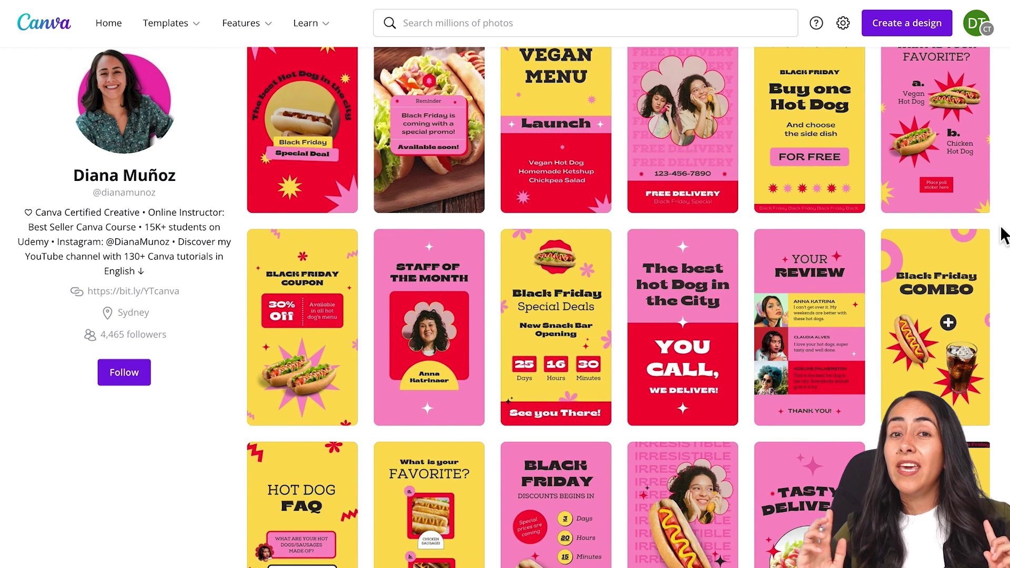
pyautogui.scroll(6, 1003, 235)
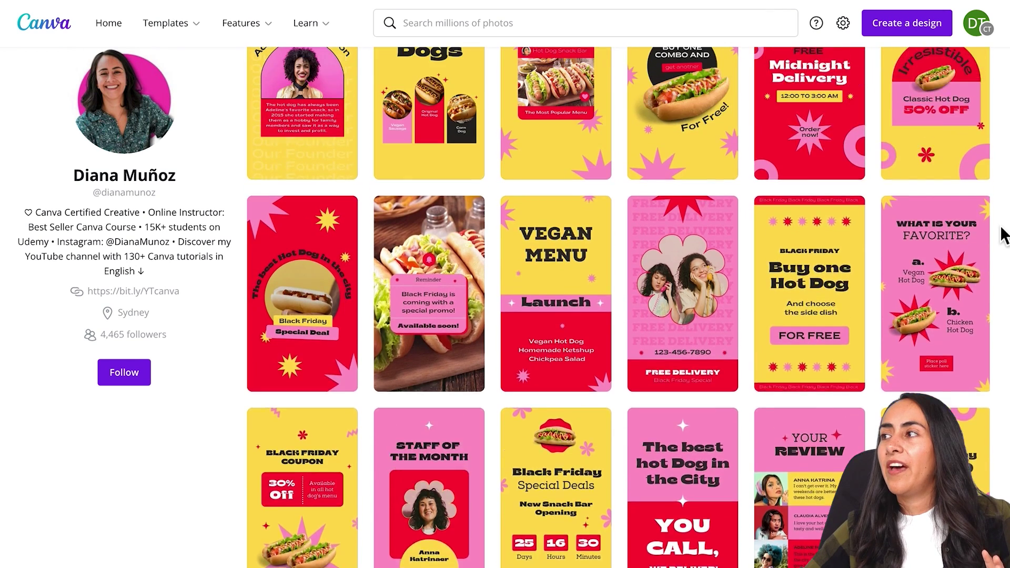